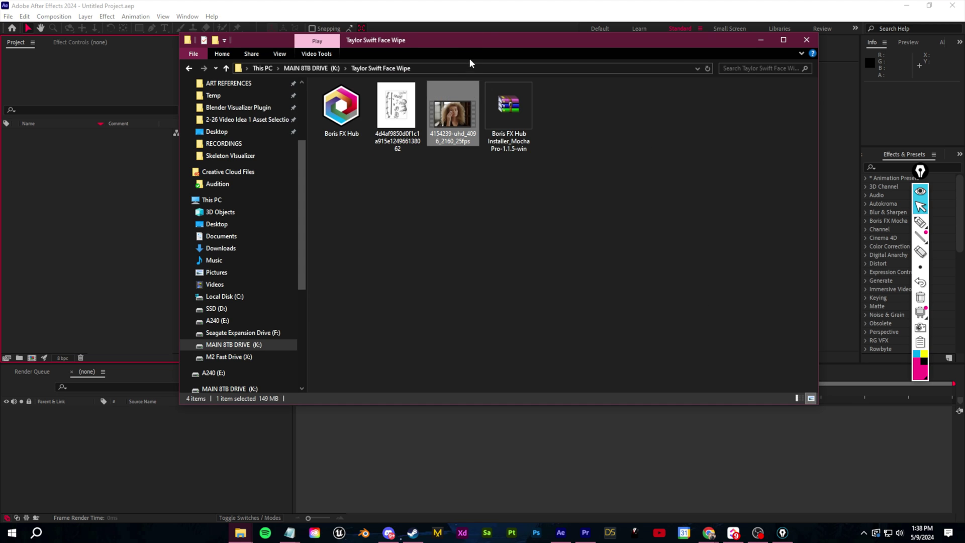
Step: Import the 4154239-uhd_4096_2160_25fps footage into the project and create a new composition from it
{"action": "left_click_drag", "start_coordinate": [462, 44], "coordinate": [503, 83]}
{"action": "left_click_drag", "start_coordinate": [477, 207], "coordinate": [74, 171]}
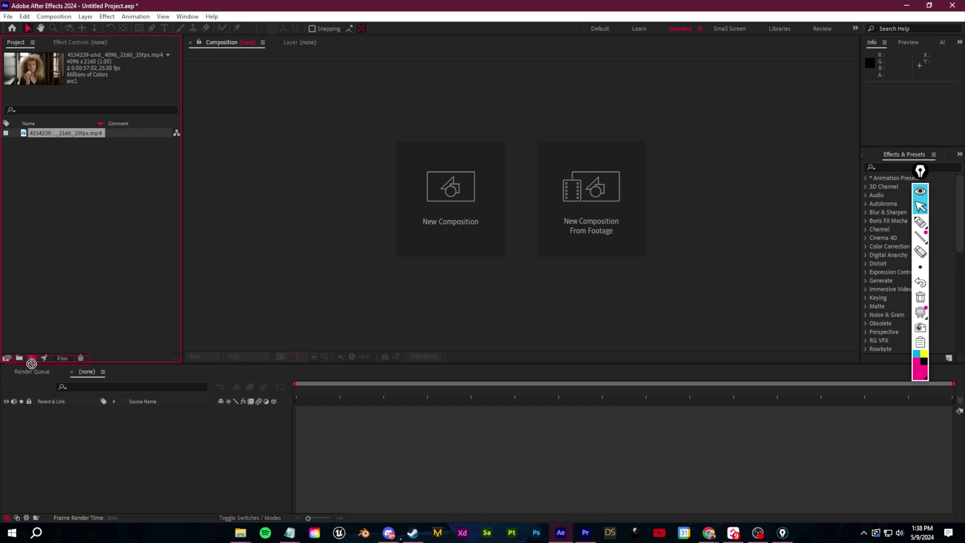
{"action": "left_click_drag", "start_coordinate": [32, 358], "coordinate": [31, 357]}
Step: Preview the opening seconds of the footage to examine how the cotton pad wipes across the woman's face
{"action": "key", "text": "space"}
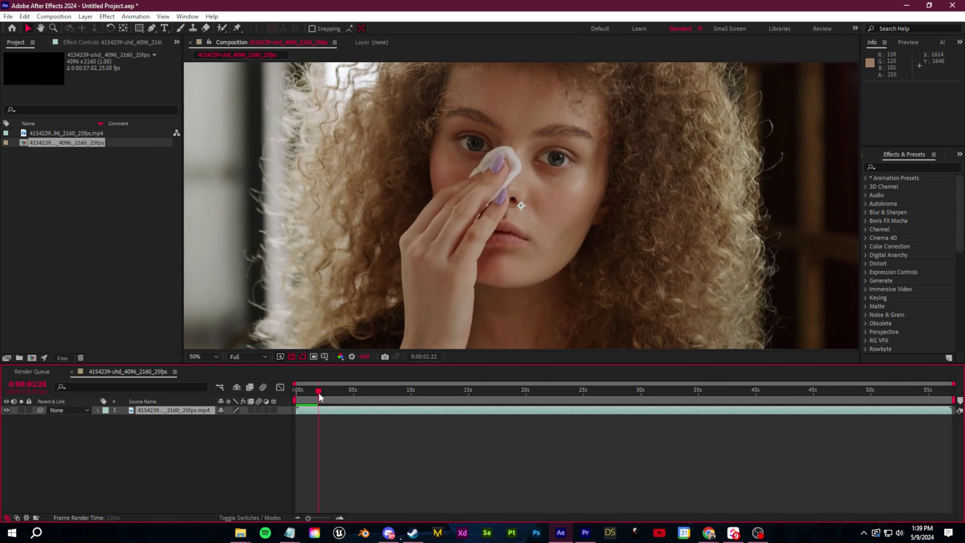
{"action": "left_click_drag", "start_coordinate": [320, 397], "coordinate": [278, 406]}
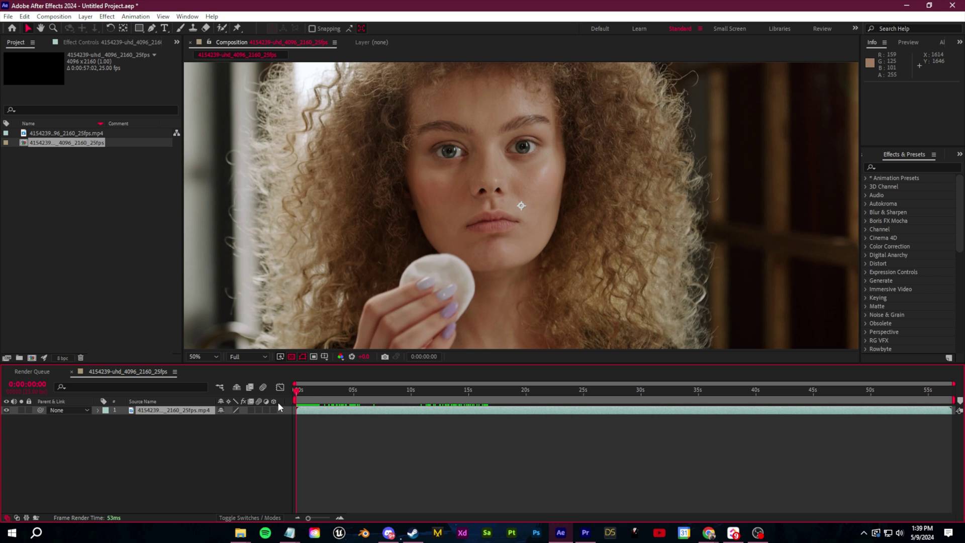
{"action": "left_click_drag", "start_coordinate": [278, 406], "coordinate": [355, 404]}
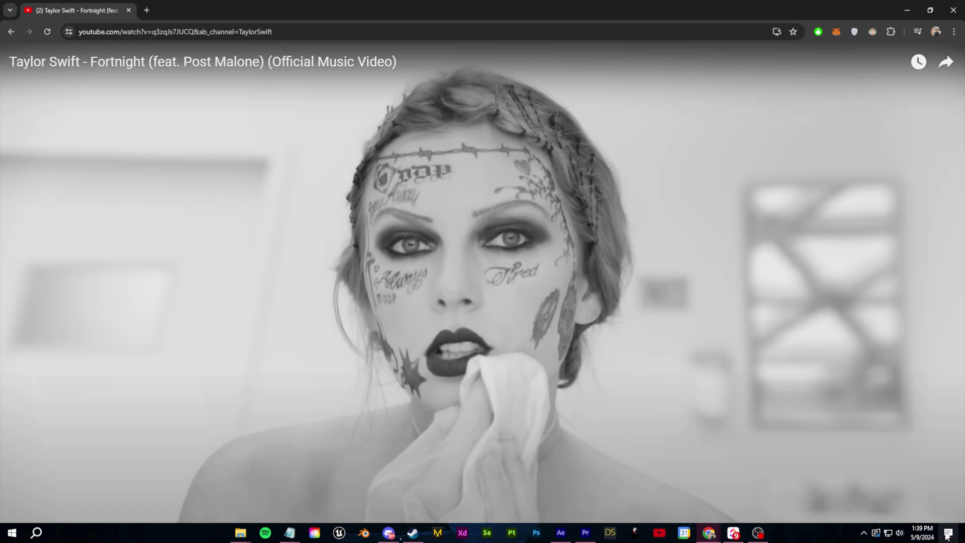
{"action": "left_click", "coordinate": [560, 534]}
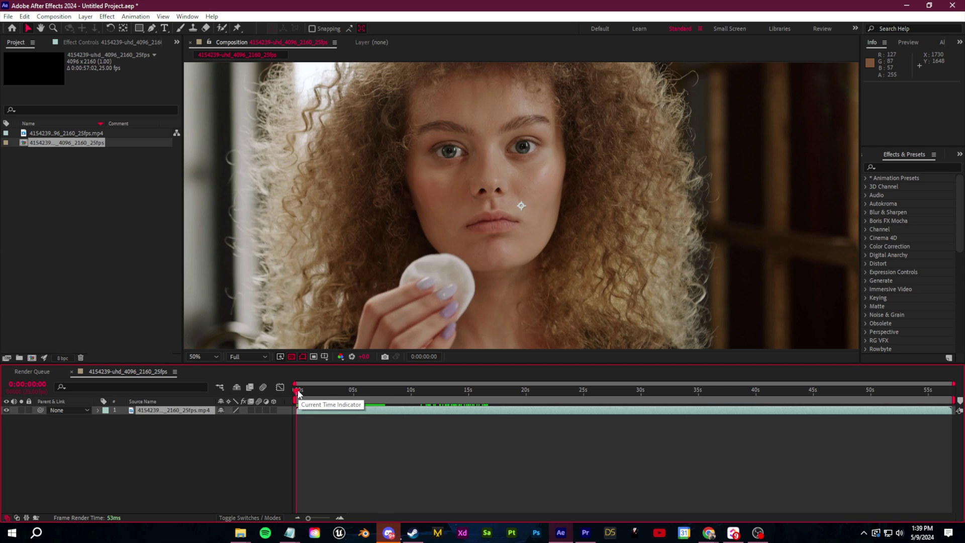
{"action": "left_click_drag", "start_coordinate": [298, 393], "coordinate": [343, 394]}
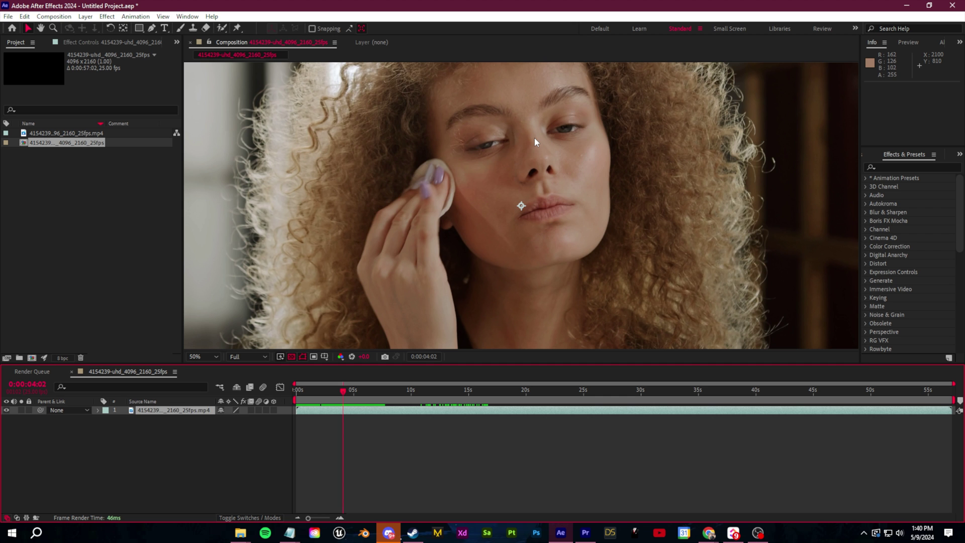
{"action": "key", "text": "space"}
{"action": "left_click", "coordinate": [343, 397]}
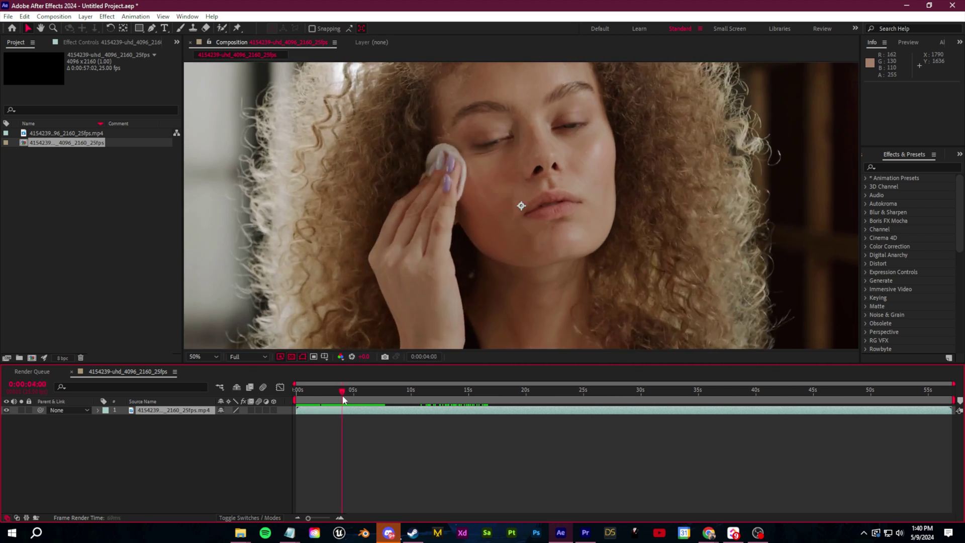
Step: Split the footage layer at 0:00:02:07, where the cotton pad rests beside the nose
{"action": "left_click_drag", "start_coordinate": [343, 398], "coordinate": [325, 399]}
{"action": "scroll", "coordinate": [528, 173], "scroll_direction": "up", "scroll_amount": 2}
{"action": "scroll", "coordinate": [528, 173], "scroll_direction": "down", "scroll_amount": 1}
{"action": "left_click_drag", "start_coordinate": [528, 173], "coordinate": [531, 265]}
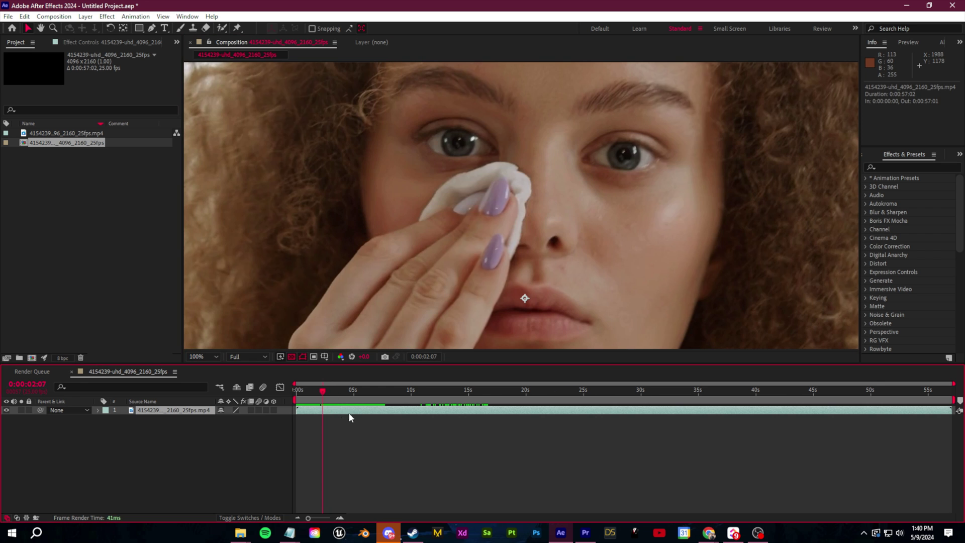
{"action": "key", "text": "ctrl+shift+d"}
Step: Rename the layer before the split Intro and the layer after it EFFECT
{"action": "key", "text": "equal"}
{"action": "key", "text": "equal"}
{"action": "key", "text": "equal"}
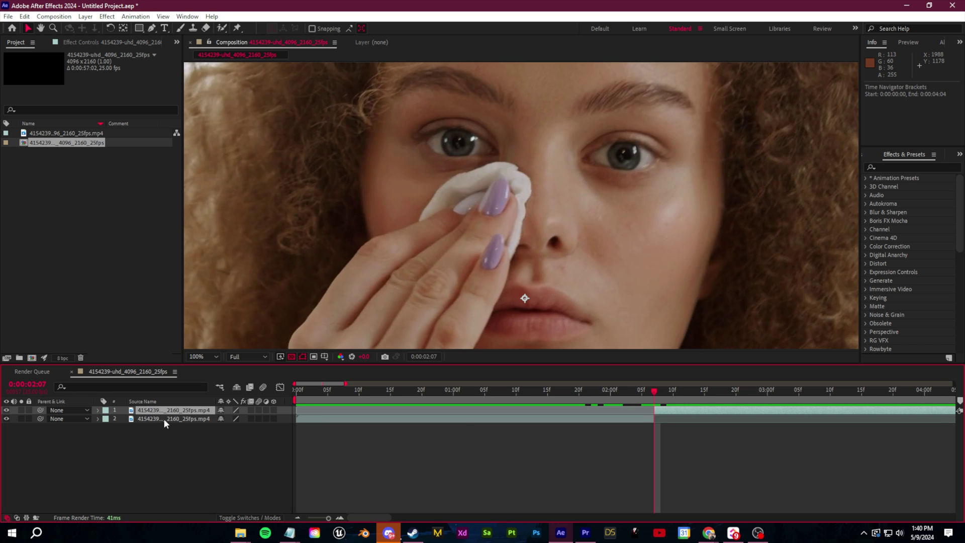
{"action": "right_click", "coordinate": [165, 419]}
{"action": "left_click", "coordinate": [203, 394]}
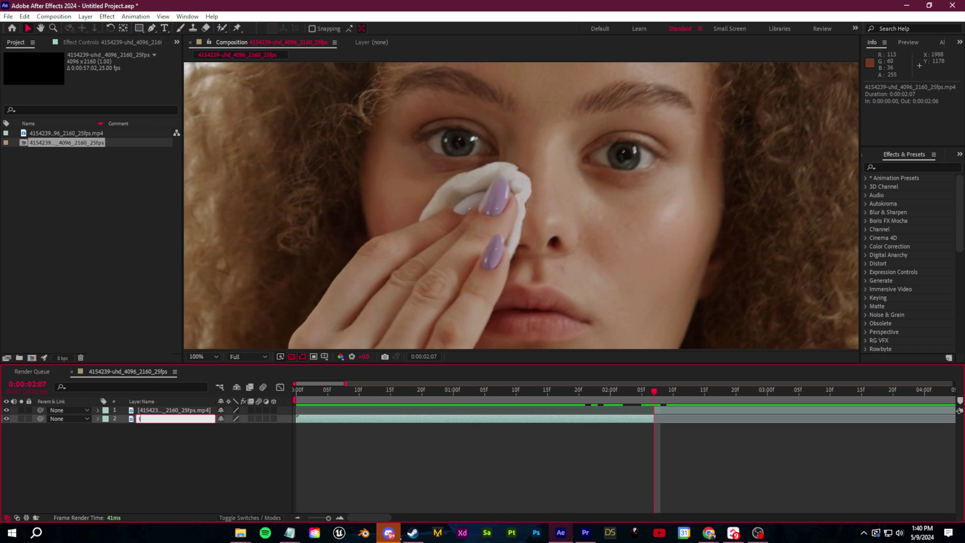
{"action": "right_click", "coordinate": [177, 410]}
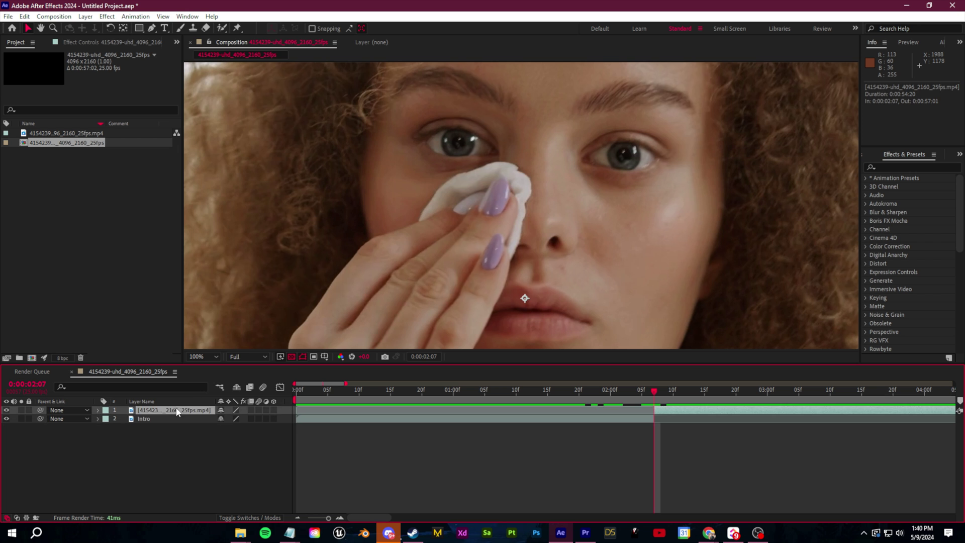
{"action": "left_click", "coordinate": [205, 387]}
{"action": "type", "text": "EFFECT"}
{"action": "key", "text": "Return"}
Step: End the work area at 0:00:04:08, trim the composition to it, and return to the first frame
{"action": "left_click", "coordinate": [670, 405]}
{"action": "left_click_drag", "start_coordinate": [669, 405], "coordinate": [958, 423]}
{"action": "left_click_drag", "start_coordinate": [951, 399], "coordinate": [395, 394]}
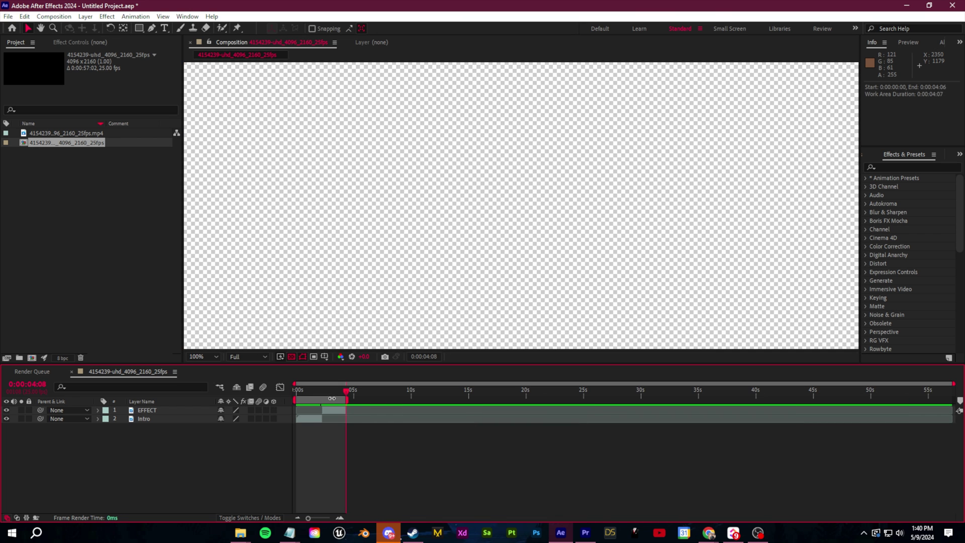
{"action": "key", "text": "semicolon"}
{"action": "right_click", "coordinate": [721, 399]}
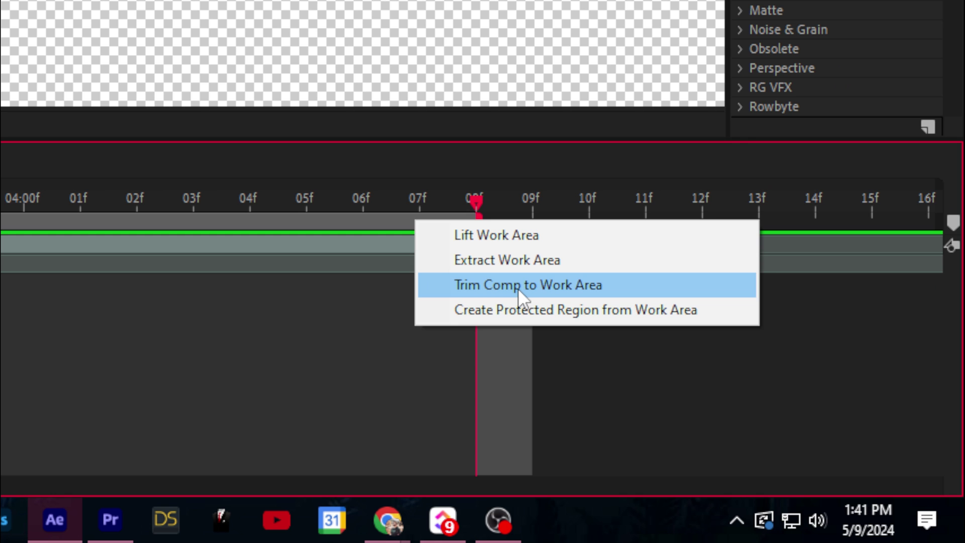
{"action": "left_click", "coordinate": [518, 285]}
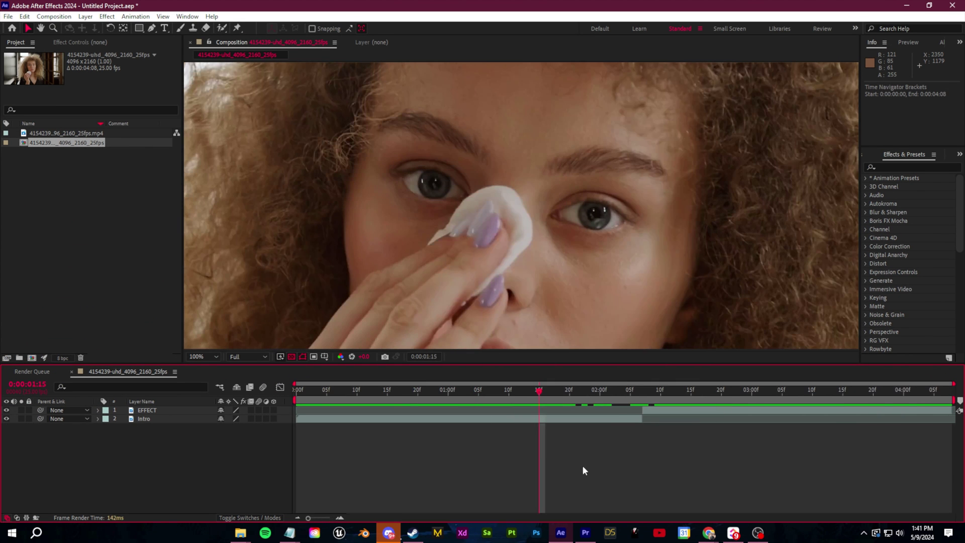
{"action": "key", "text": "Home"}
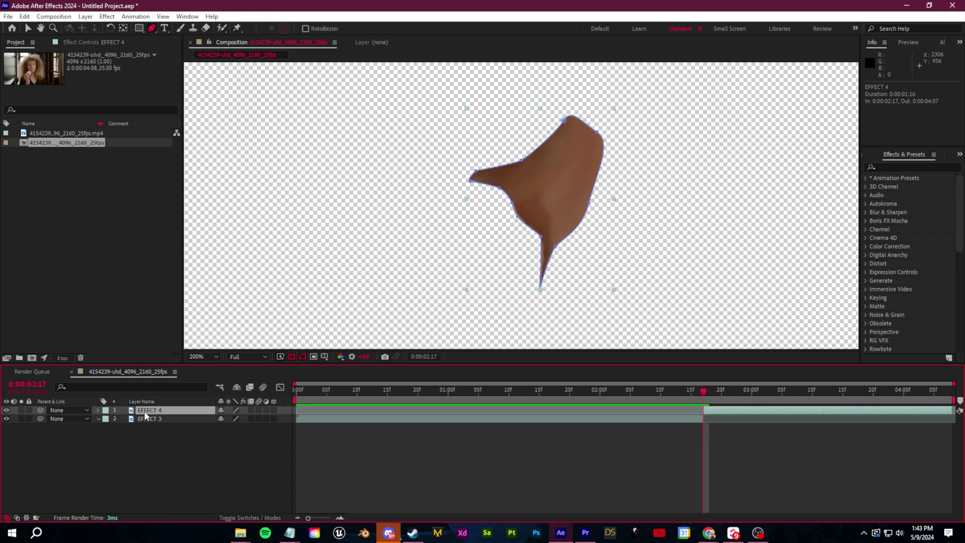
Step: Set Mask 1 on the EFFECT 4 layer to None and start keyframing its Mask Path at 0:00:02:17
{"action": "key", "text": "m"}
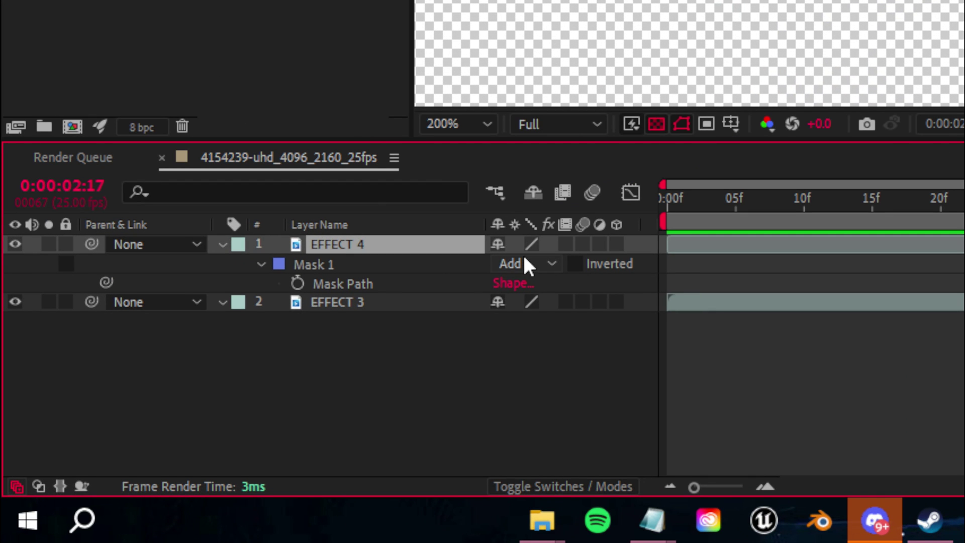
{"action": "left_click", "coordinate": [525, 263]}
{"action": "left_click", "coordinate": [548, 294]}
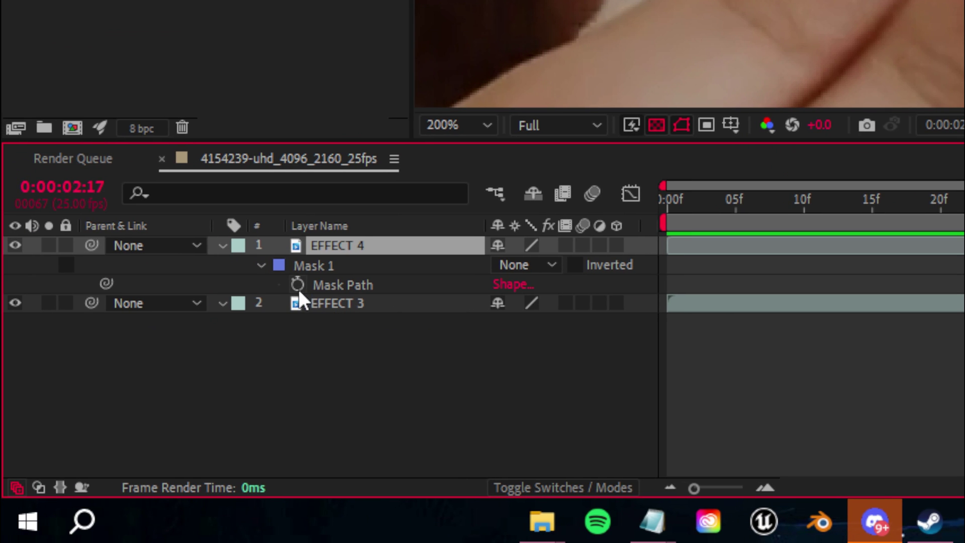
{"action": "left_click", "coordinate": [297, 284]}
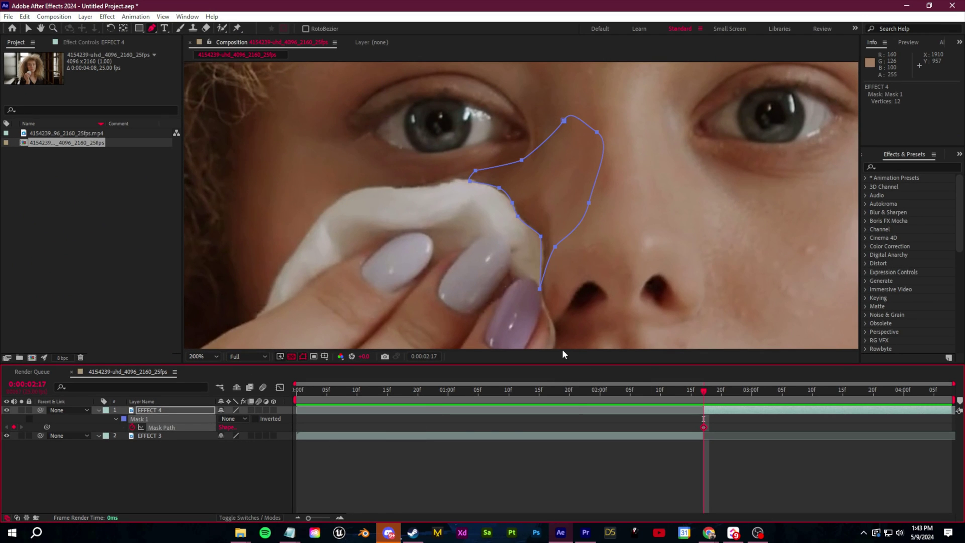
Step: At 0:00:03:00, move Mask 1 on EFFECT 4 onto the cheek so its inner edge meets the cotton pad
{"action": "key", "text": "Page_Down"}
{"action": "key", "text": "Page_Down"}
{"action": "key", "text": "Page_Down"}
{"action": "key", "text": "Page_Down"}
{"action": "key", "text": "Page_Down"}
{"action": "key", "text": "Page_Down"}
{"action": "key", "text": "Page_Down"}
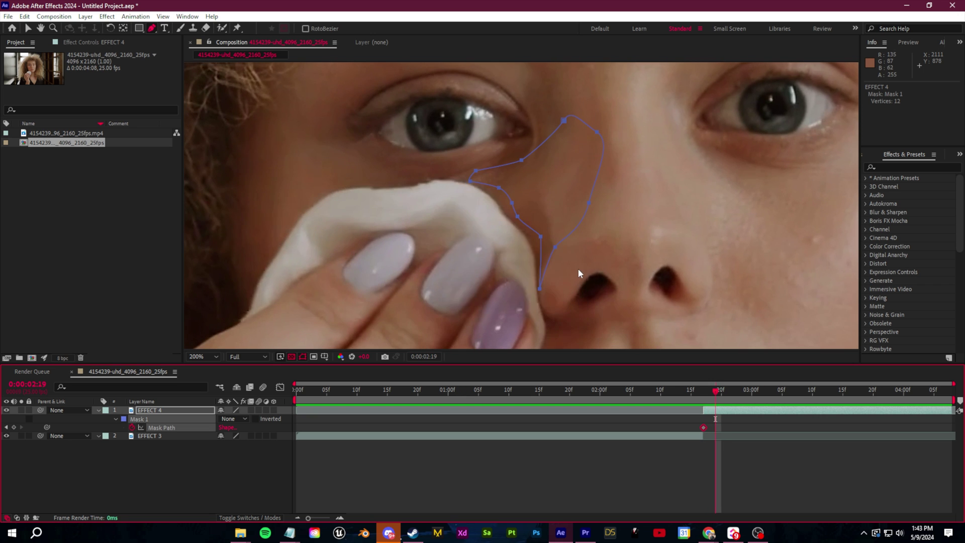
{"action": "key", "text": "Page_Down"}
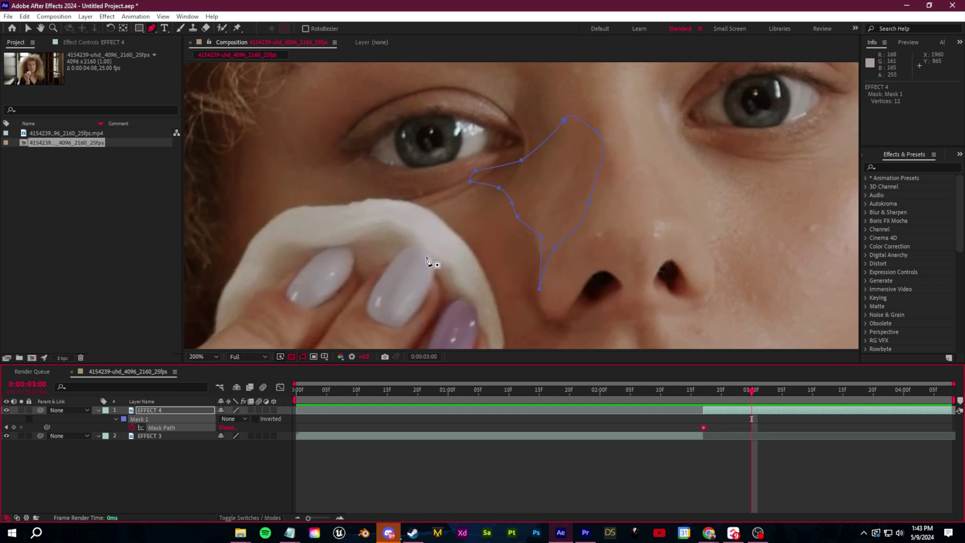
{"action": "left_click", "coordinate": [139, 456]}
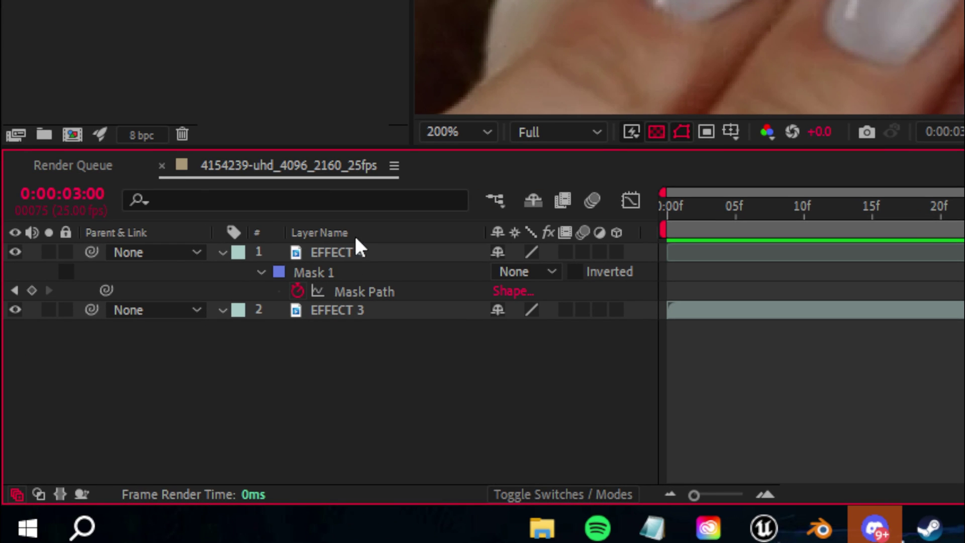
{"action": "left_click", "coordinate": [326, 253]}
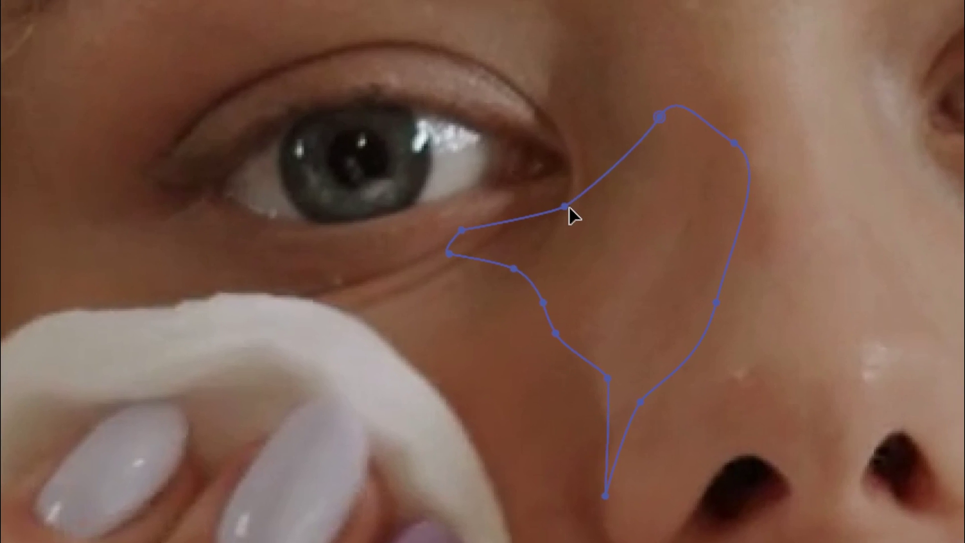
{"action": "left_click_drag", "start_coordinate": [567, 207], "coordinate": [550, 165]}
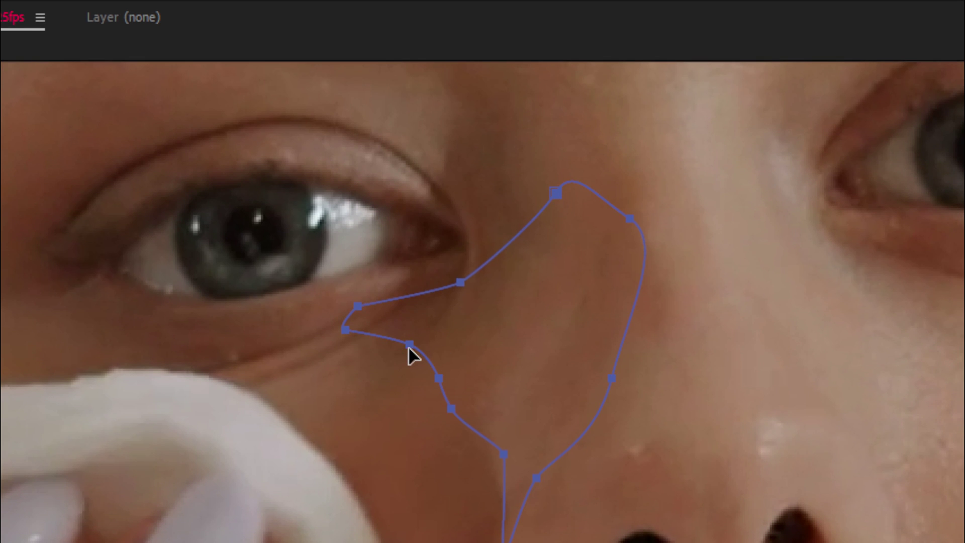
{"action": "left_click_drag", "start_coordinate": [408, 347], "coordinate": [327, 372]}
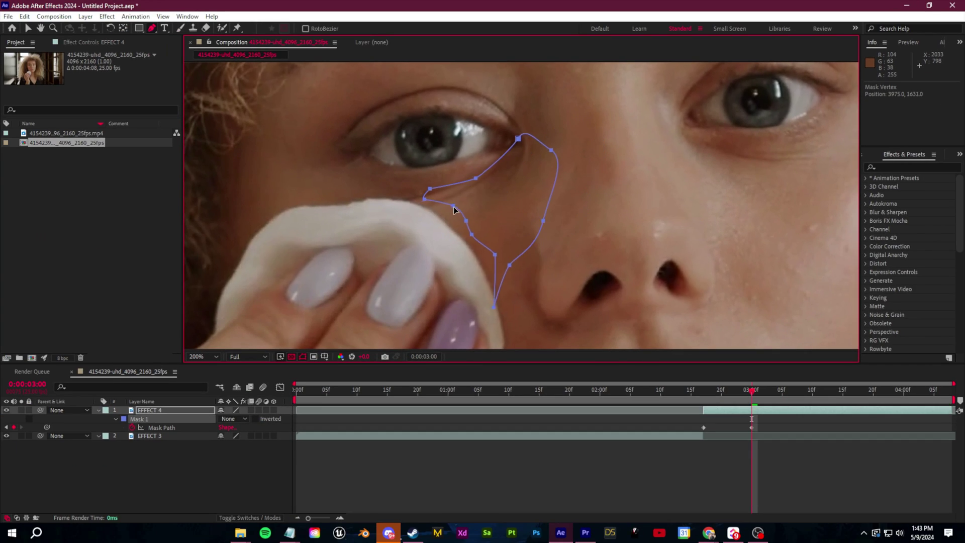
{"action": "left_click_drag", "start_coordinate": [454, 210], "coordinate": [450, 223]}
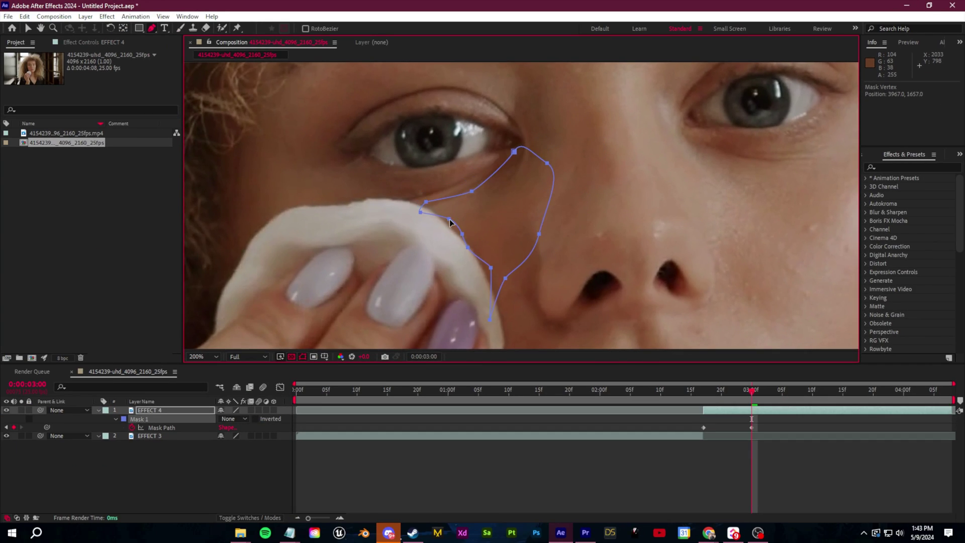
Step: Fine-tune the Mask 1 points at 0:00:03:00 along the edge of the cotton pad
{"action": "left_click", "coordinate": [196, 475]}
{"action": "left_click", "coordinate": [197, 408]}
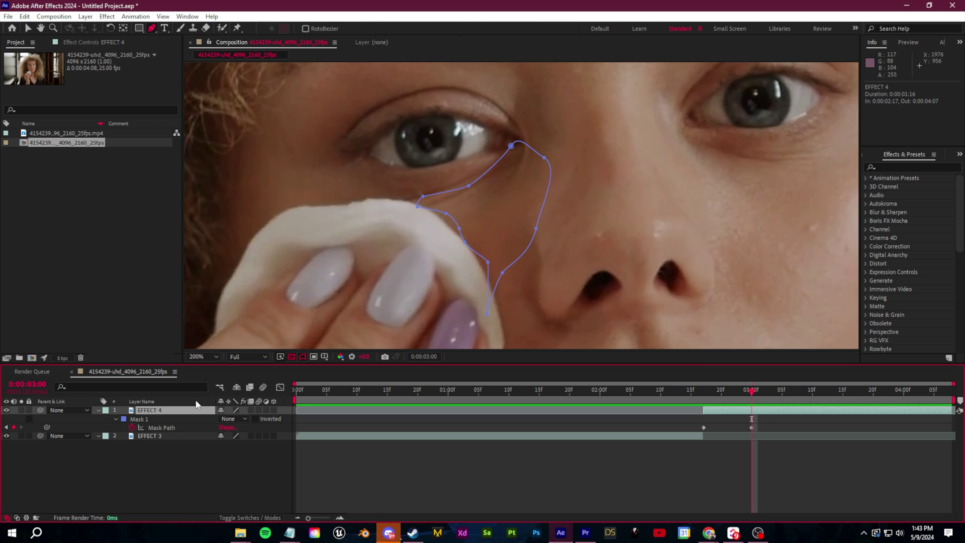
{"action": "left_click", "coordinate": [443, 221]}
{"action": "left_click", "coordinate": [461, 236]}
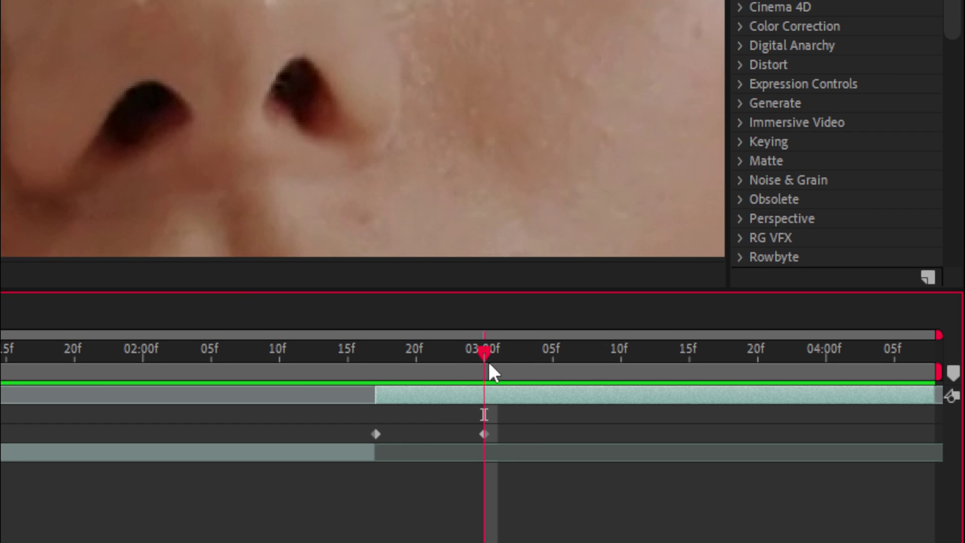
Step: At 0:00:03:09, reposition and reshape Mask 1 to follow the cotton pad's edge below the eye
{"action": "left_click_drag", "start_coordinate": [489, 364], "coordinate": [402, 371]}
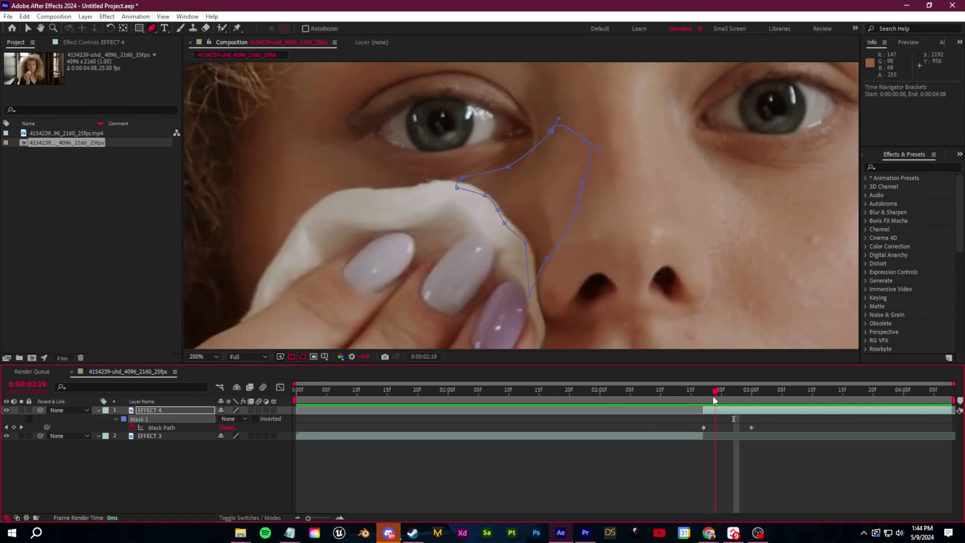
{"action": "left_click_drag", "start_coordinate": [715, 399], "coordinate": [807, 409]}
{"action": "left_click", "coordinate": [159, 436]}
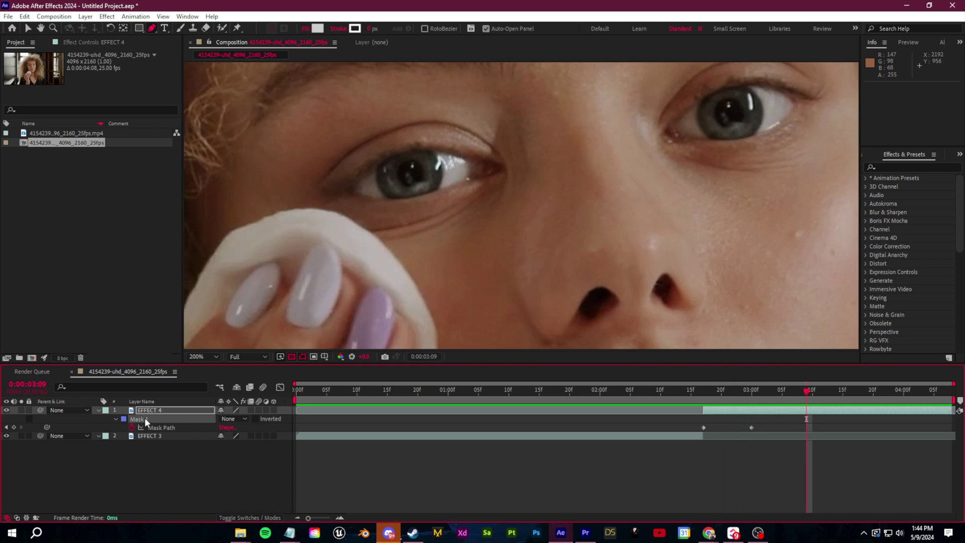
{"action": "left_click_drag", "start_coordinate": [442, 220], "coordinate": [390, 251]}
{"action": "key", "text": "ctrl+shift+a"}
{"action": "left_click", "coordinate": [149, 419]}
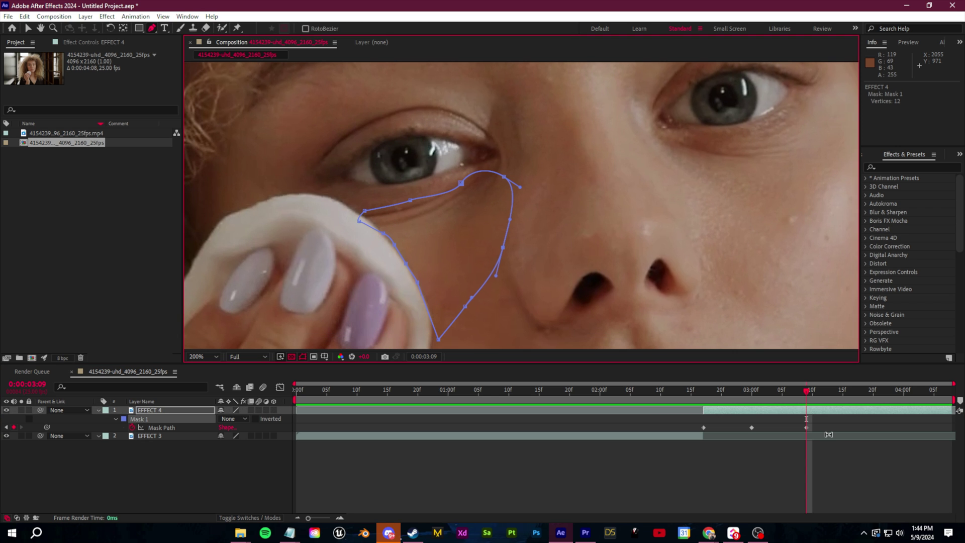
Step: Track Mask 1 forward from 0:00:03:09 to the end of the clip with the position, scale and rotation method
{"action": "left_click_drag", "start_coordinate": [811, 392], "coordinate": [806, 413]}
{"action": "left_click", "coordinate": [143, 454]}
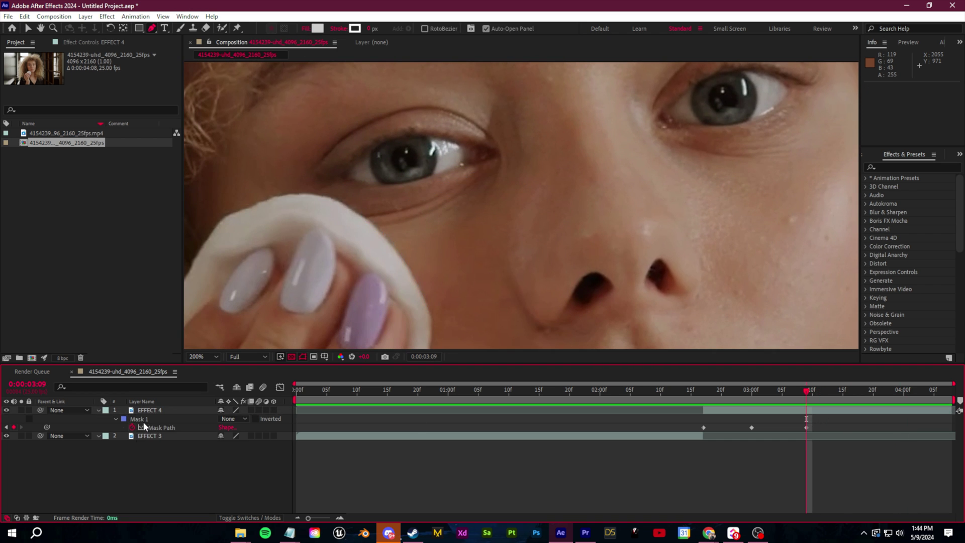
{"action": "right_click", "coordinate": [141, 417]}
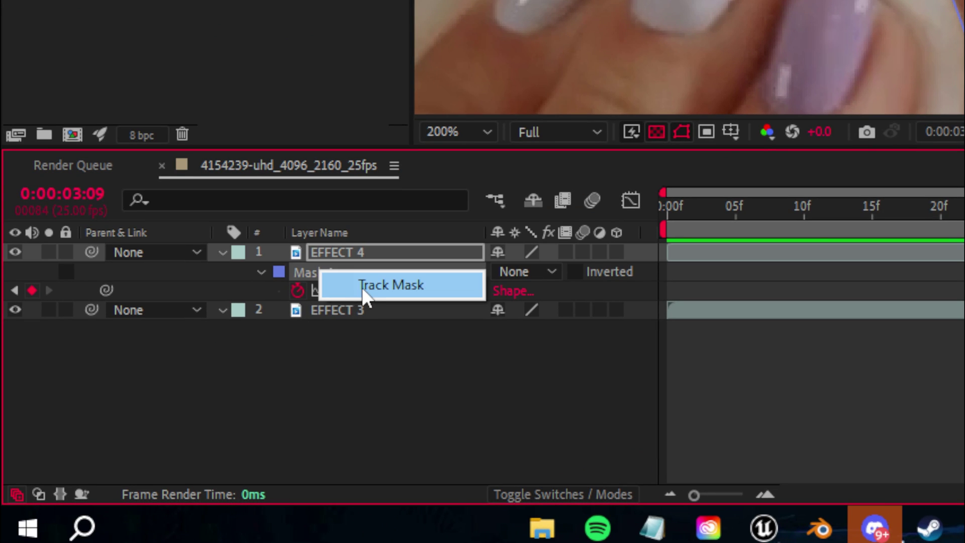
{"action": "left_click", "coordinate": [362, 287]}
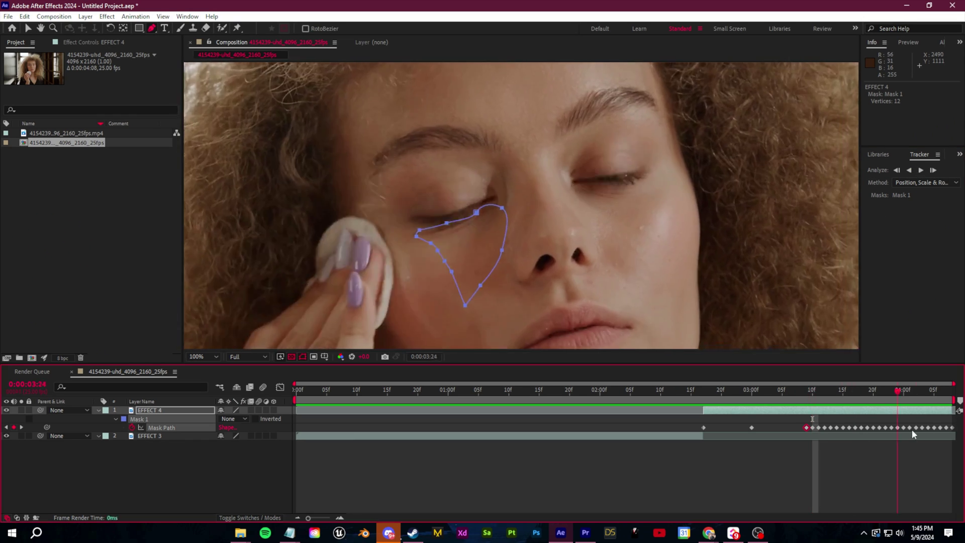
Step: Review the tracked mask back to 0:00:03:12 and set Mask 1 on EFFECT 4 to Subtract
{"action": "left_click_drag", "start_coordinate": [911, 431], "coordinate": [824, 441]}
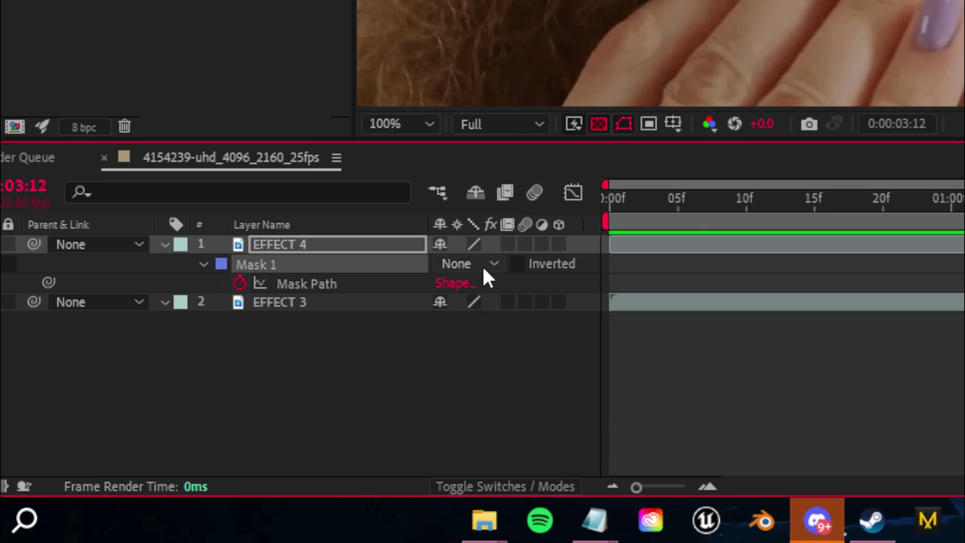
{"action": "left_click", "coordinate": [240, 419]}
{"action": "left_click", "coordinate": [506, 337]}
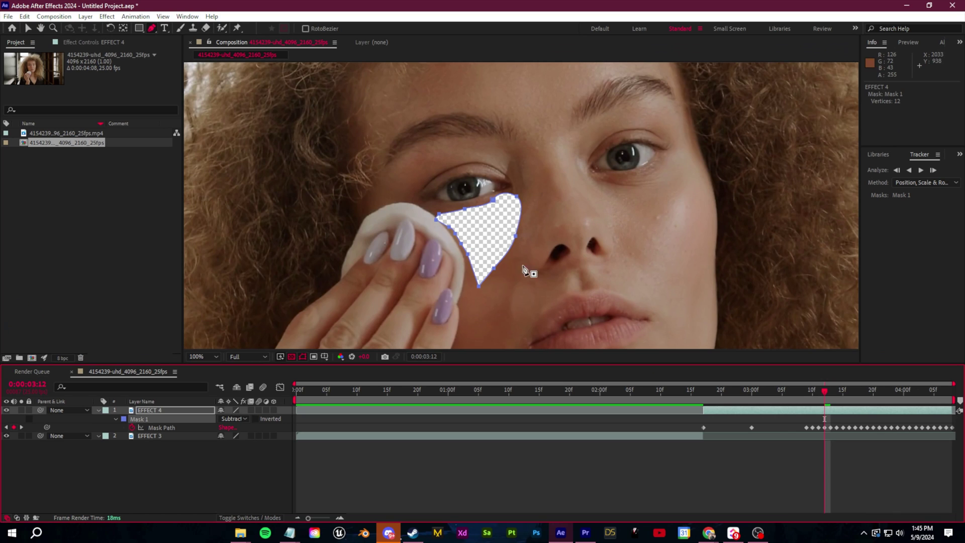
Step: Import the tattoo sheet JPG from the Taylor Swift Face Wipe folder and place it above EFFECT 4 in the composition
{"action": "left_click_drag", "start_coordinate": [820, 396], "coordinate": [919, 396]}
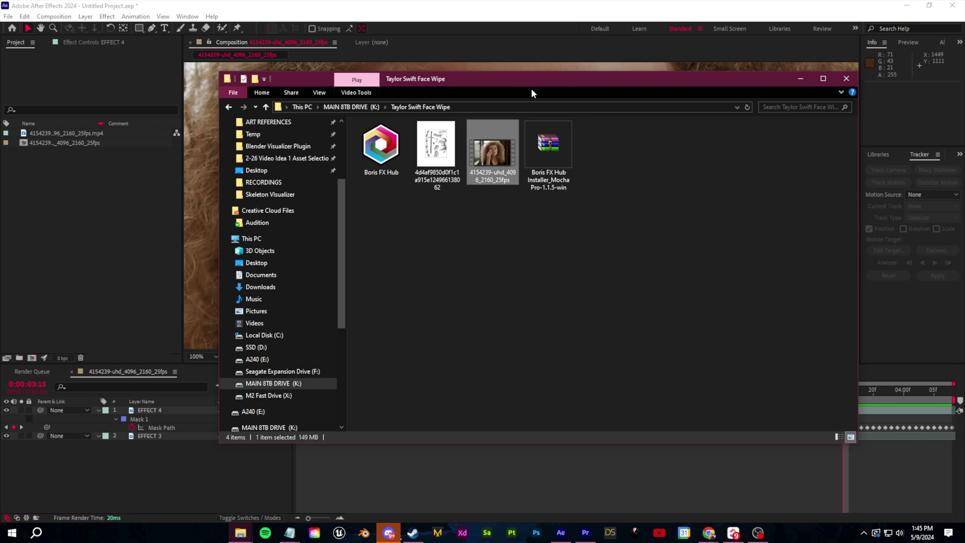
{"action": "left_click_drag", "start_coordinate": [531, 89], "coordinate": [551, 119]}
{"action": "left_click_drag", "start_coordinate": [447, 285], "coordinate": [137, 233]}
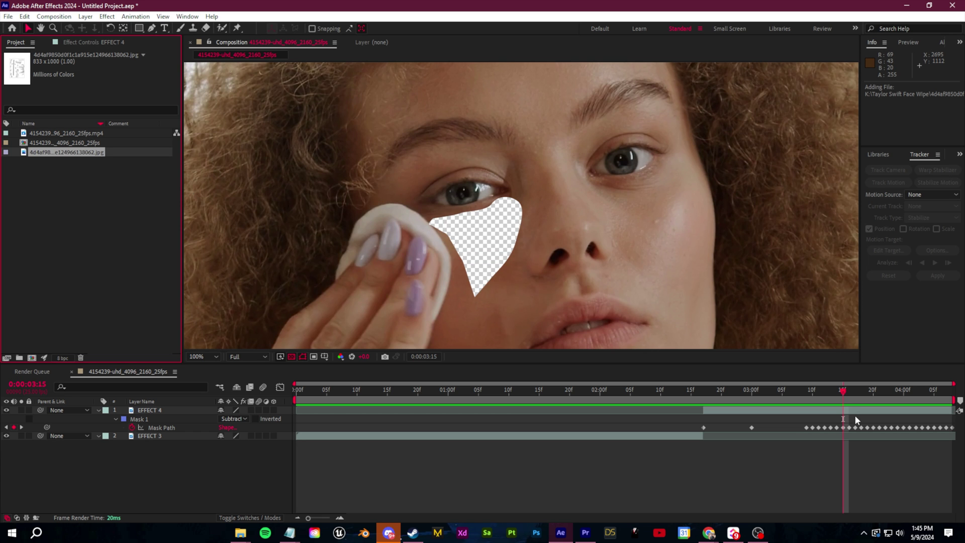
{"action": "mouse_move", "coordinate": [852, 391]}
{"action": "left_mouse_down"}
{"action": "mouse_move", "coordinate": [708, 394]}
{"action": "mouse_move", "coordinate": [861, 397]}
{"action": "left_mouse_up"}
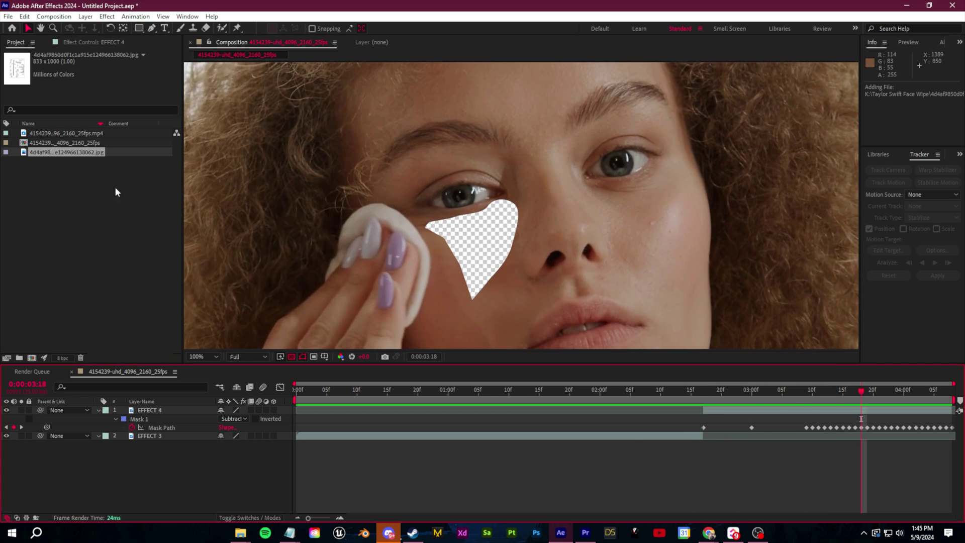
{"action": "left_click", "coordinate": [77, 154]}
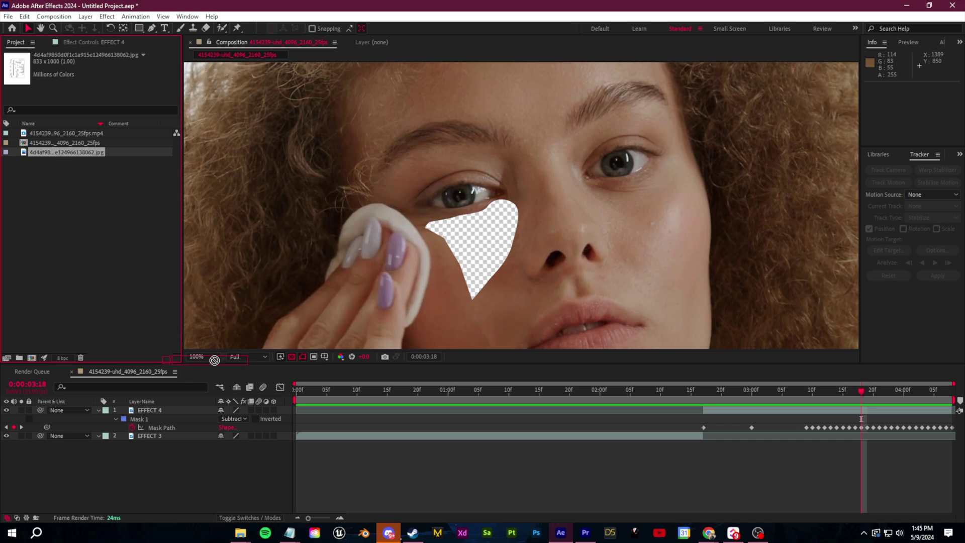
{"action": "left_click_drag", "start_coordinate": [215, 360], "coordinate": [182, 411]}
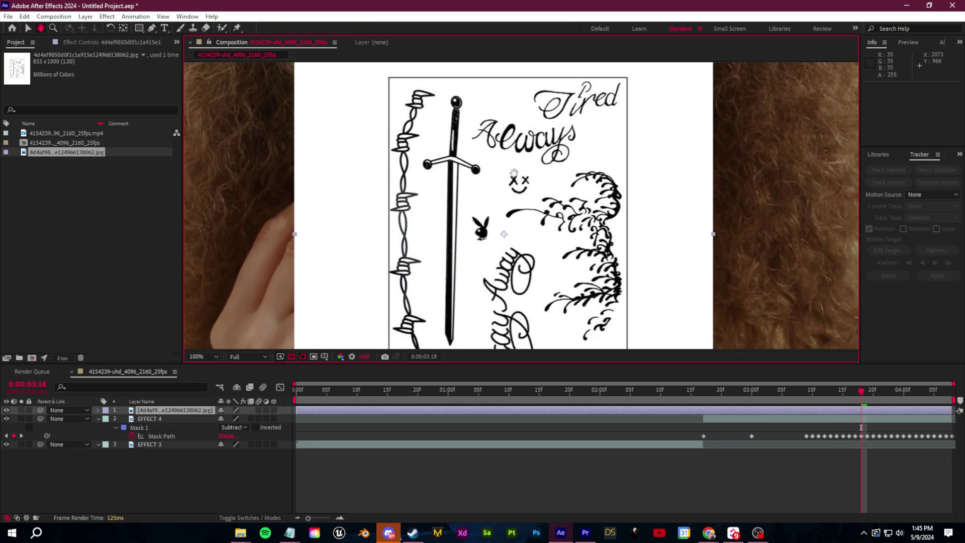
Step: Draw a closed pen mask around the "Always" lettering on the tattoo sheet layer
{"action": "left_click_drag", "start_coordinate": [513, 174], "coordinate": [510, 227]}
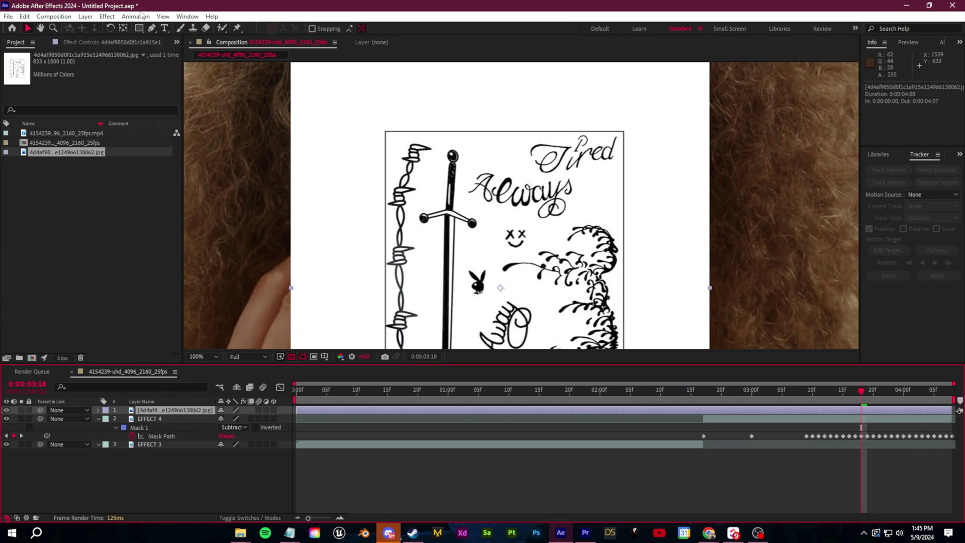
{"action": "mouse_move", "coordinate": [526, 190]}
{"action": "left_mouse_down"}
{"action": "mouse_move", "coordinate": [531, 105]}
{"action": "mouse_move", "coordinate": [540, 177]}
{"action": "left_mouse_up"}
{"action": "key", "text": "g"}
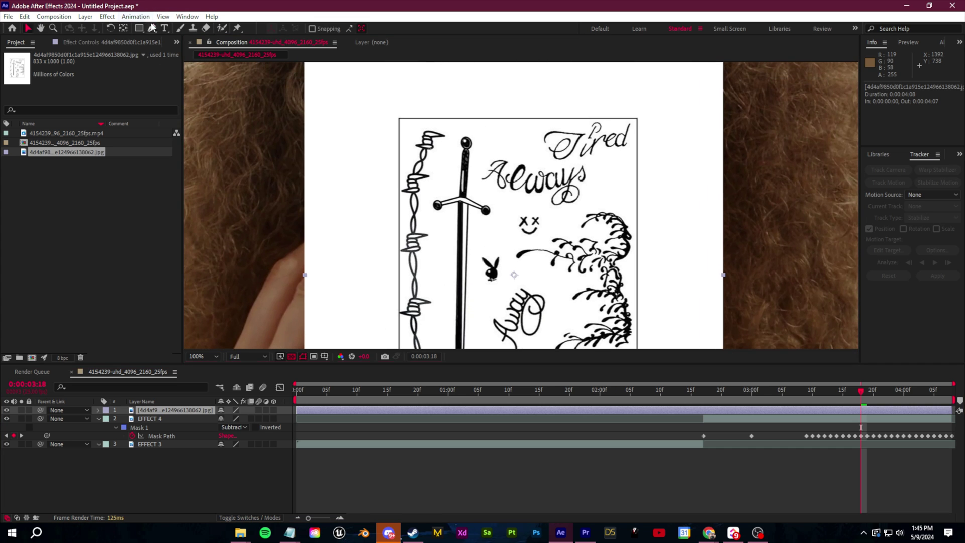
{"action": "left_click", "coordinate": [488, 146]}
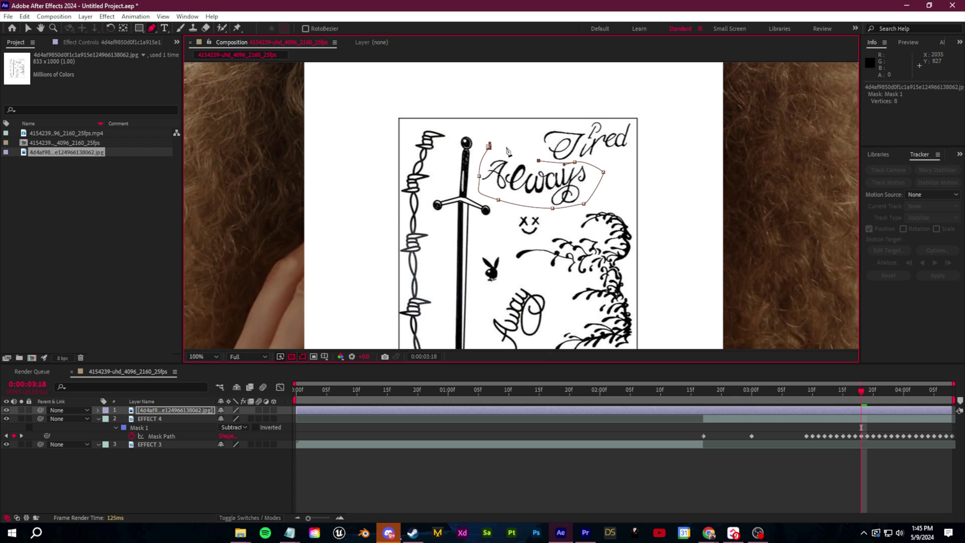
{"action": "left_click", "coordinate": [502, 145]}
{"action": "left_click", "coordinate": [172, 459]}
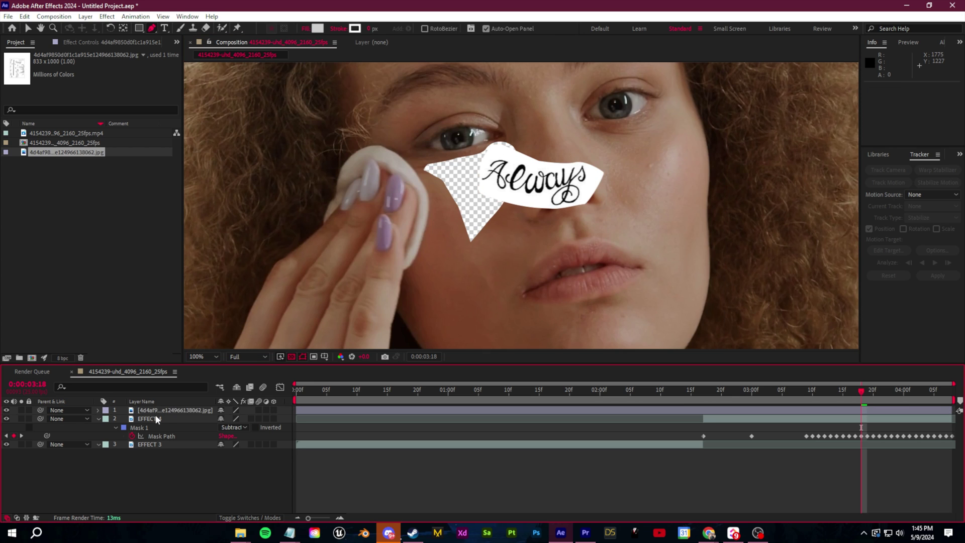
Step: Move the masked "Always" lettering into the cut-out area under the eye and rotate it to -25°
{"action": "left_click", "coordinate": [155, 410]}
{"action": "left_click_drag", "start_coordinate": [550, 193], "coordinate": [490, 189]}
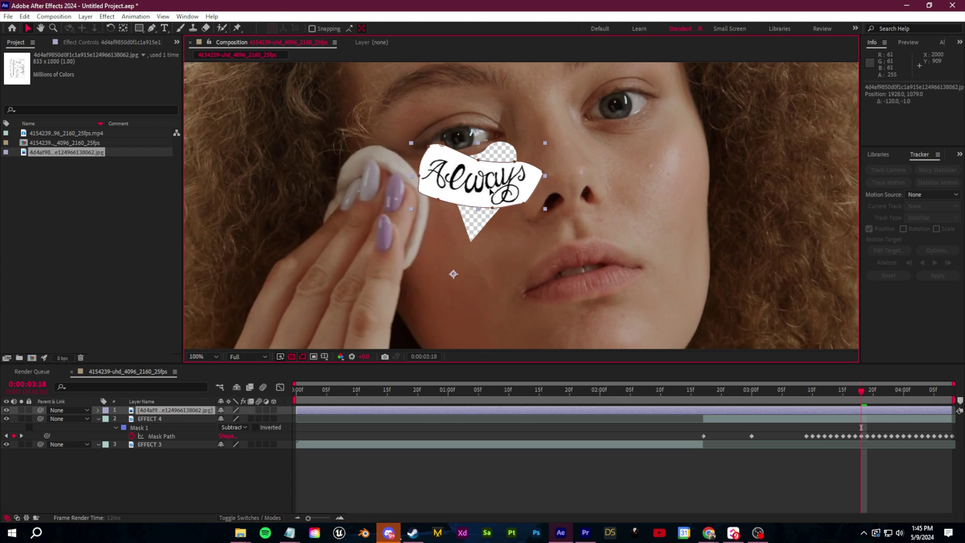
{"action": "key", "text": "r"}
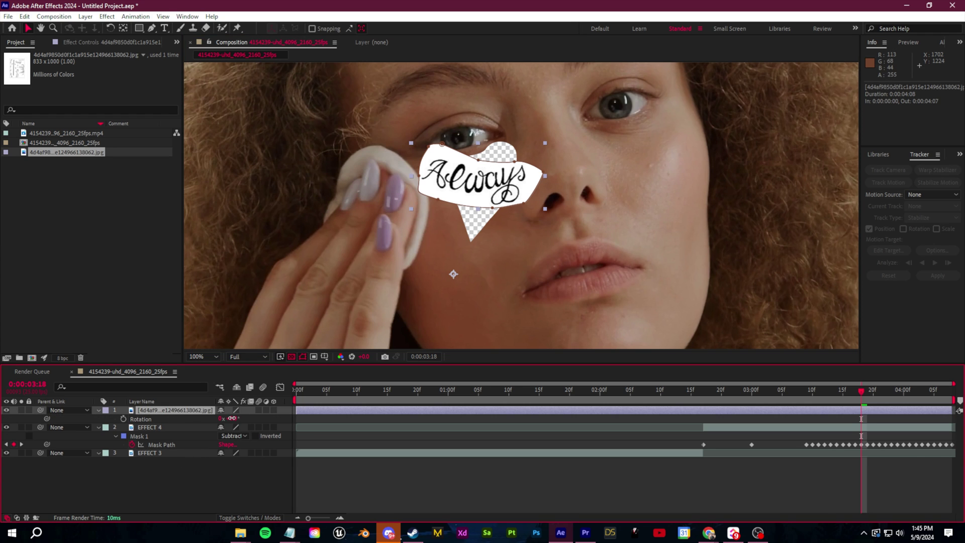
{"action": "mouse_move", "coordinate": [231, 418]}
{"action": "left_mouse_down"}
{"action": "mouse_move", "coordinate": [212, 419]}
{"action": "mouse_move", "coordinate": [240, 419]}
{"action": "mouse_move", "coordinate": [228, 419]}
{"action": "left_mouse_up"}
{"action": "key", "text": "s"}
{"action": "left_click_drag", "start_coordinate": [485, 187], "coordinate": [531, 252]}
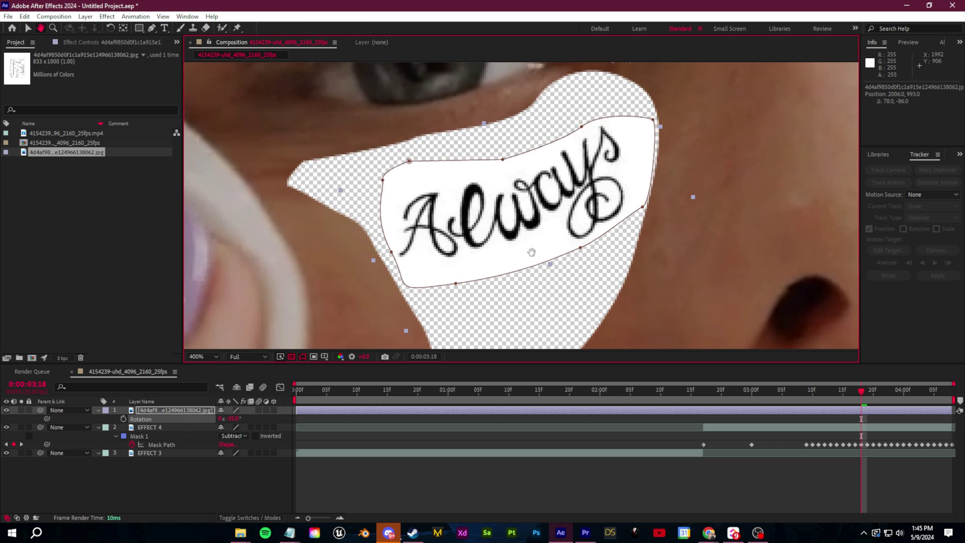
{"action": "left_click_drag", "start_coordinate": [465, 227], "coordinate": [443, 219]}
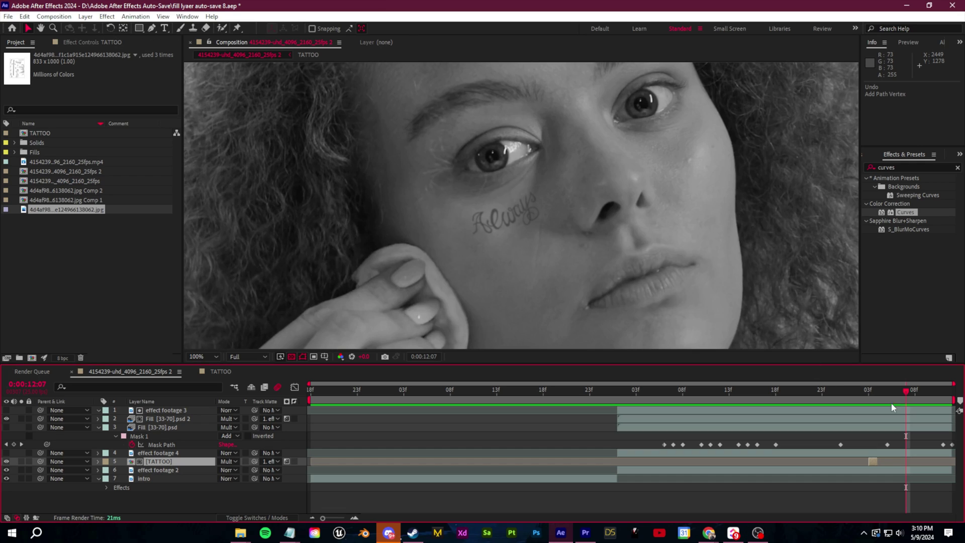
Step: Scrub through the finished "Always" tattoo shot in the auto-save project, and track Layer 2 forward in Mocha Pro
{"action": "left_click_drag", "start_coordinate": [904, 396], "coordinate": [793, 441]}
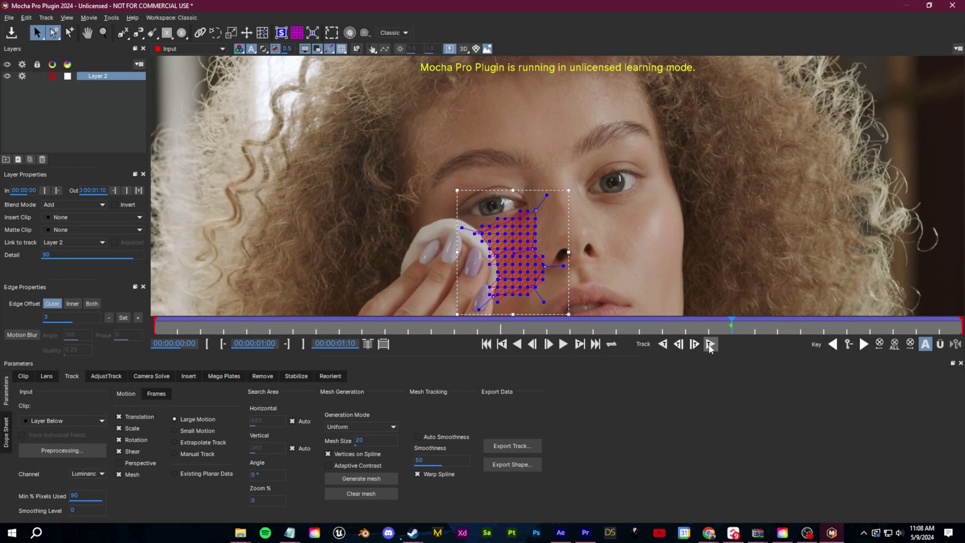
{"action": "left_click", "coordinate": [710, 344]}
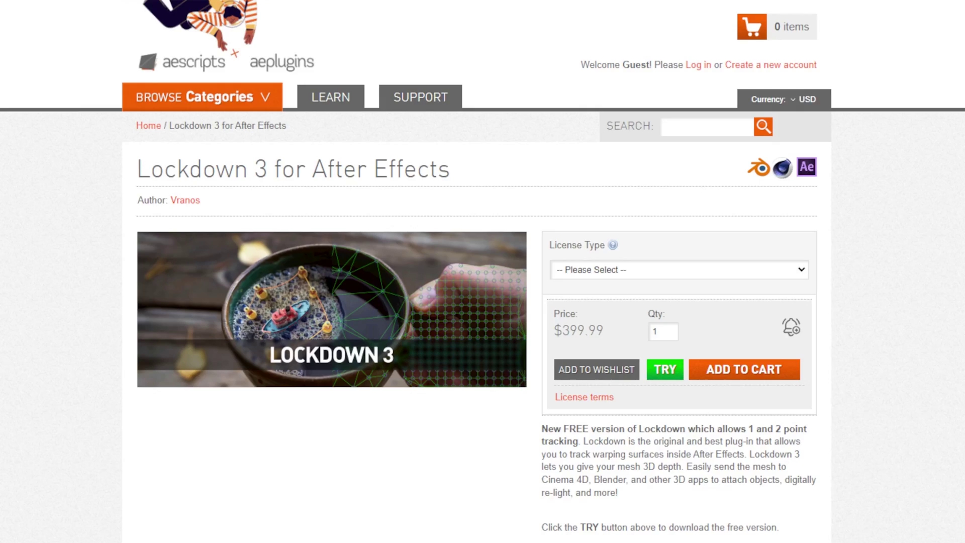
Step: Switch to the aescripts site and look through the Lockdown 3 for After Effects product page and its introduction video
{"action": "scroll", "coordinate": [285, 198], "scroll_direction": "down", "scroll_amount": 3}
{"action": "scroll", "coordinate": [285, 199], "scroll_direction": "down", "scroll_amount": 10}
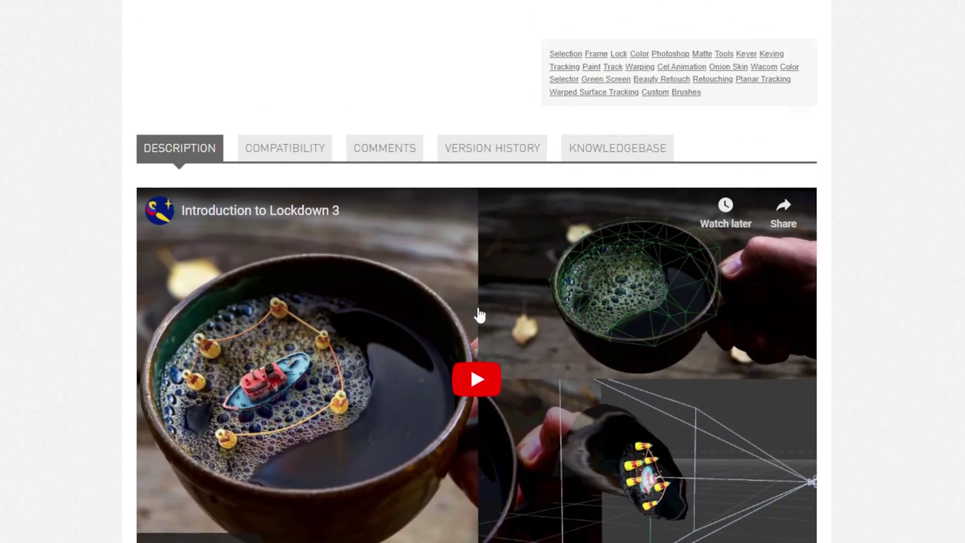
{"action": "left_click", "coordinate": [476, 321]}
{"action": "scroll", "coordinate": [564, 372], "scroll_direction": "up", "scroll_amount": 1}
{"action": "left_click", "coordinate": [192, 437]}
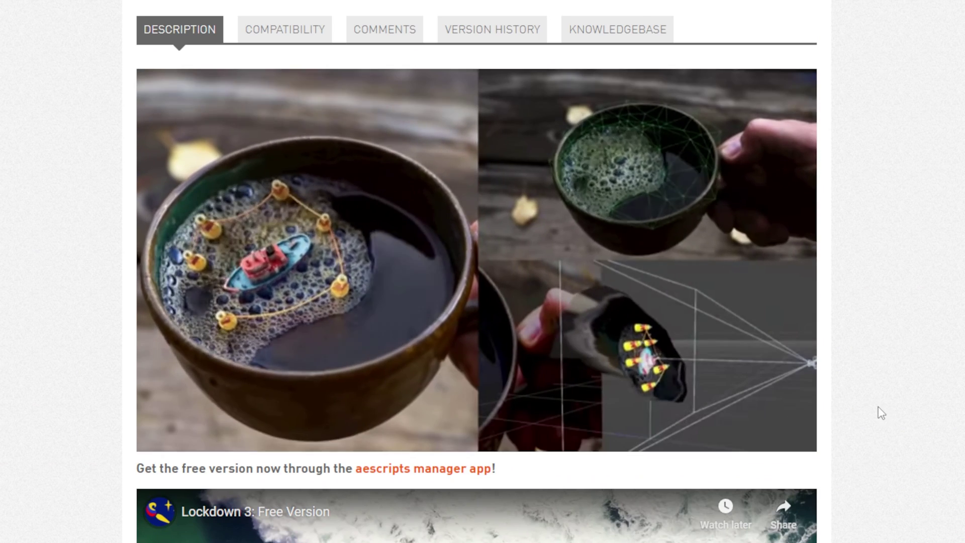
Step: Trim the tattoo image layer to a single frame at 0:00:03:18 by cutting away everything before and after it
{"action": "left_click", "coordinate": [163, 422]}
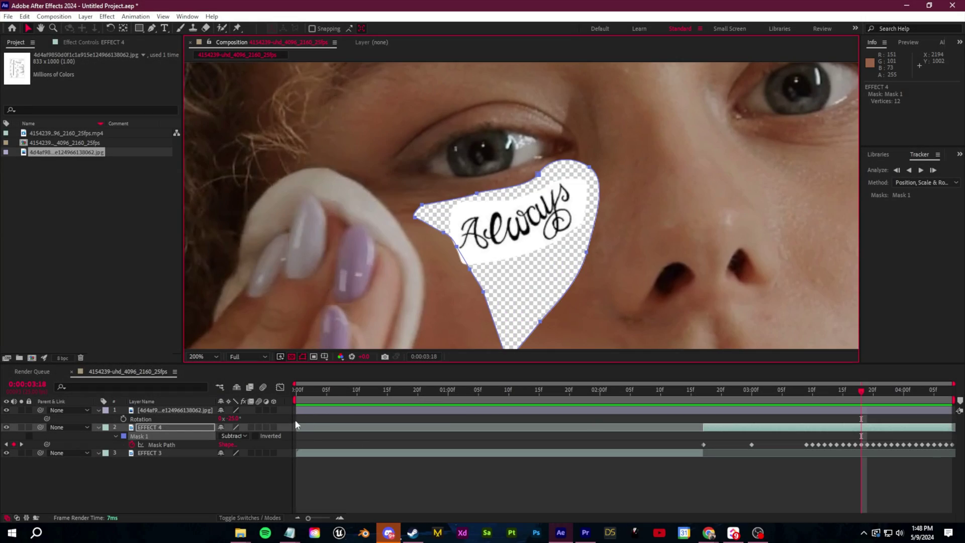
{"action": "left_click_drag", "start_coordinate": [296, 410], "coordinate": [858, 415]}
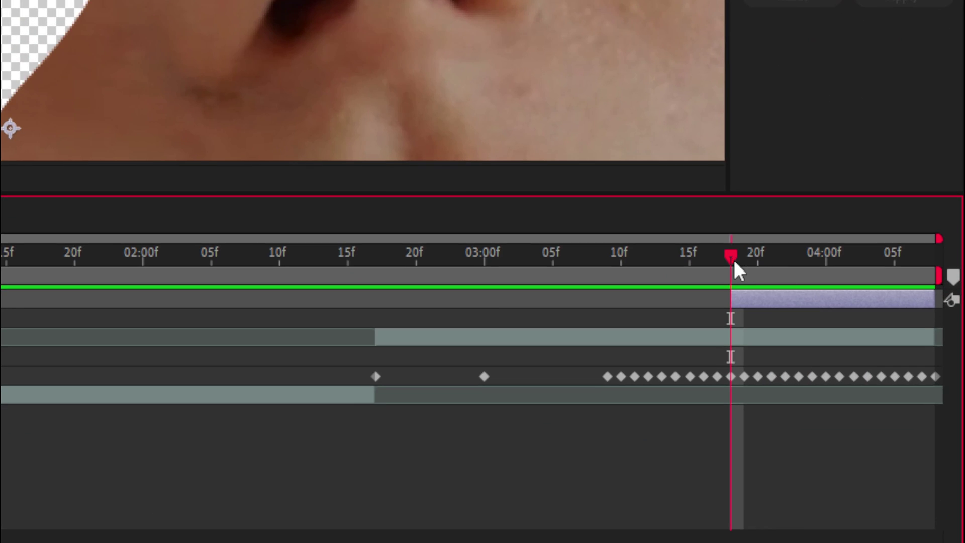
{"action": "left_click_drag", "start_coordinate": [734, 260], "coordinate": [749, 261]}
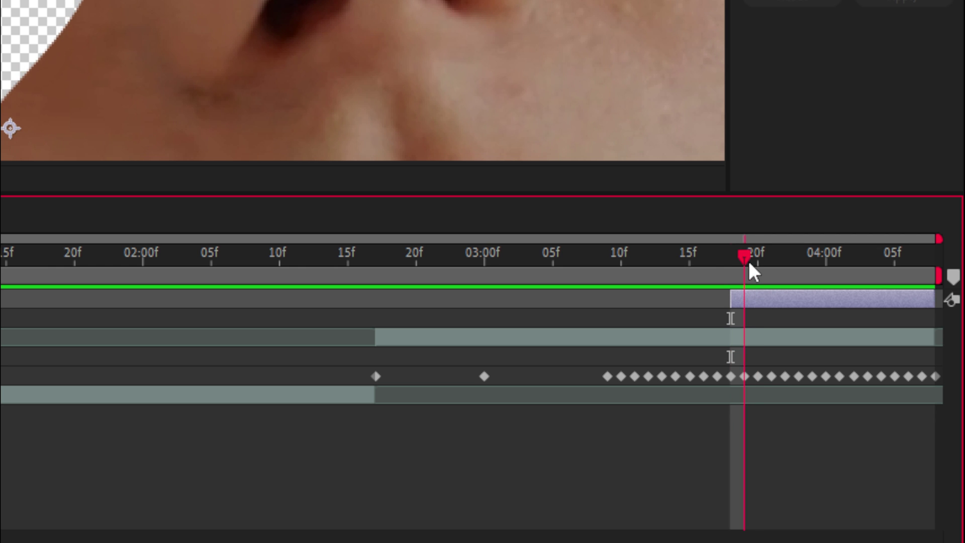
{"action": "key", "text": "ctrl+shift+d"}
{"action": "key", "text": "Delete"}
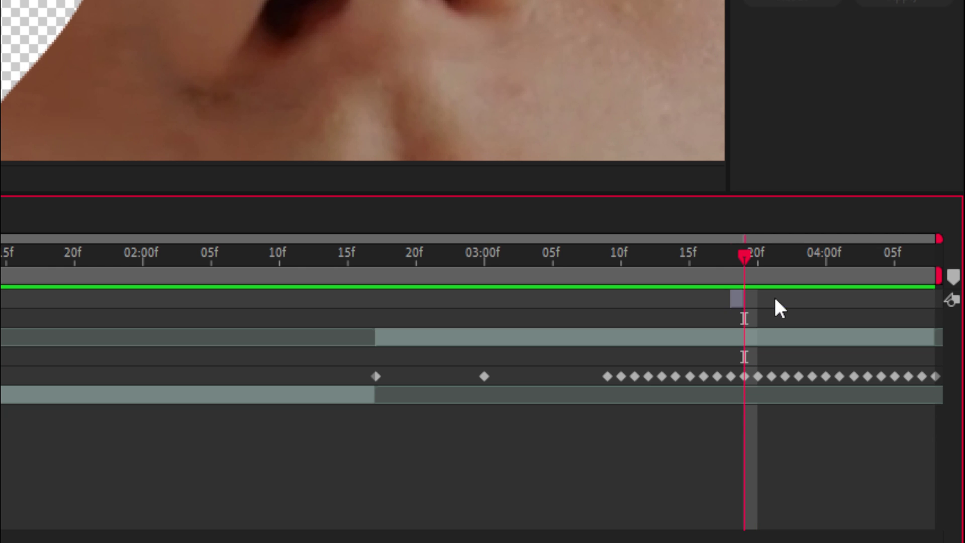
{"action": "left_click", "coordinate": [731, 259]}
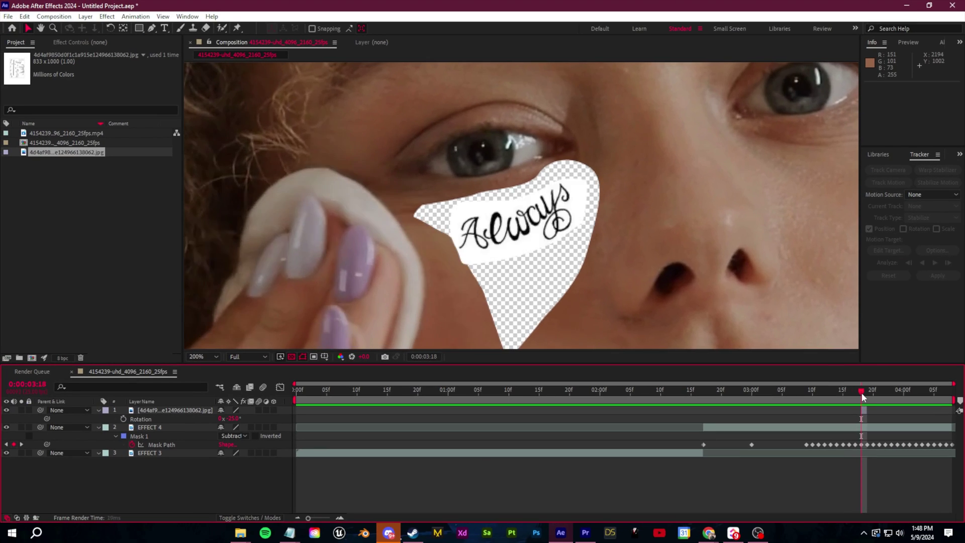
{"action": "left_click", "coordinate": [860, 395]}
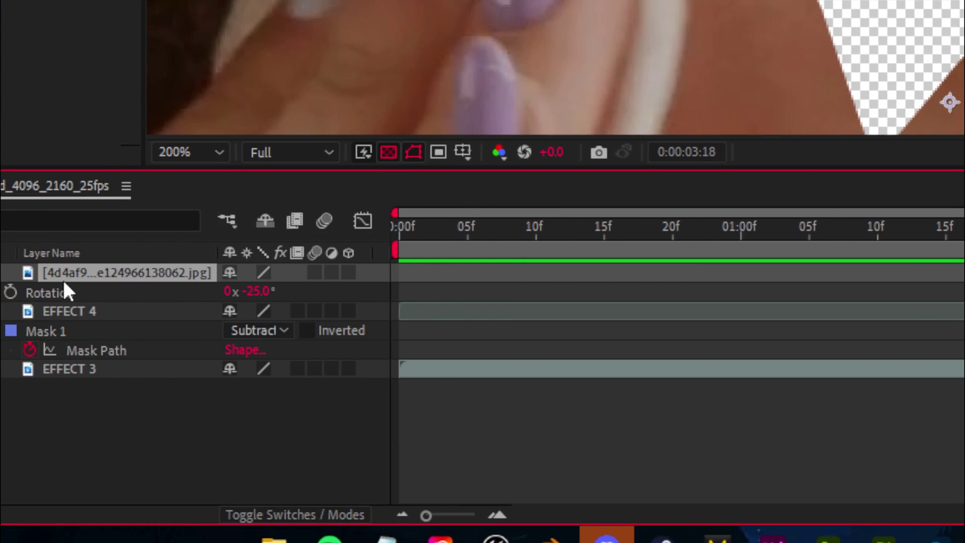
Step: Rename the tattoo image layer to "tattoo"
{"action": "right_click", "coordinate": [73, 271]}
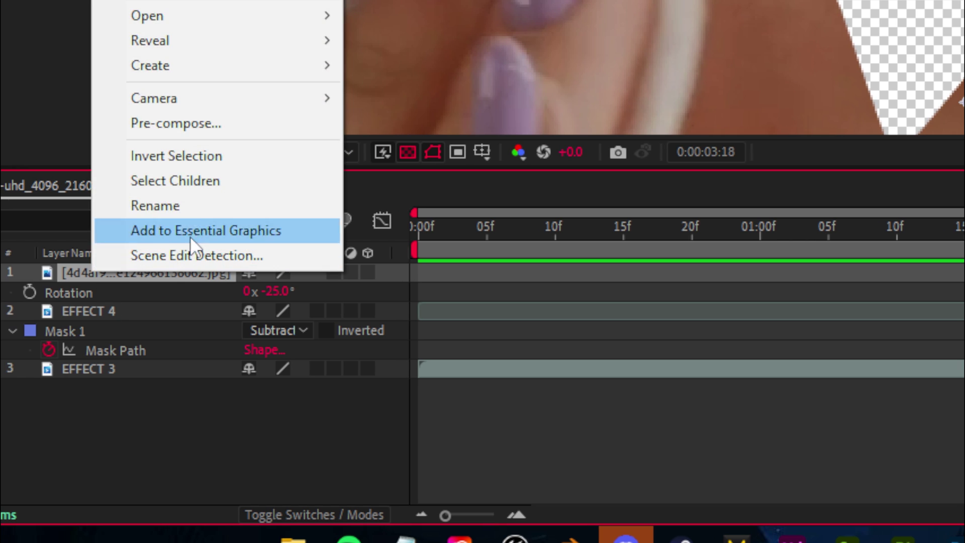
{"action": "left_click", "coordinate": [171, 205]}
{"action": "type", "text": "tar"}
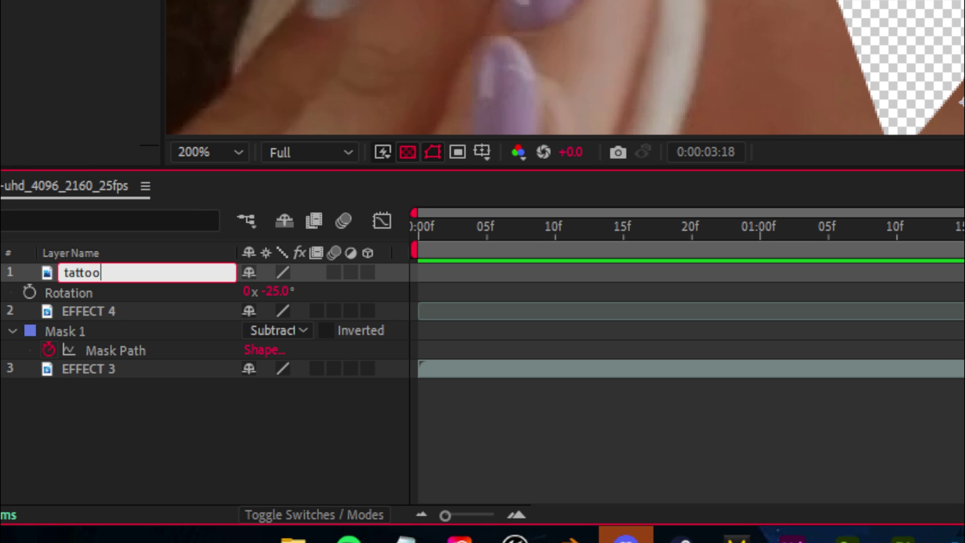
{"action": "key", "text": "Return"}
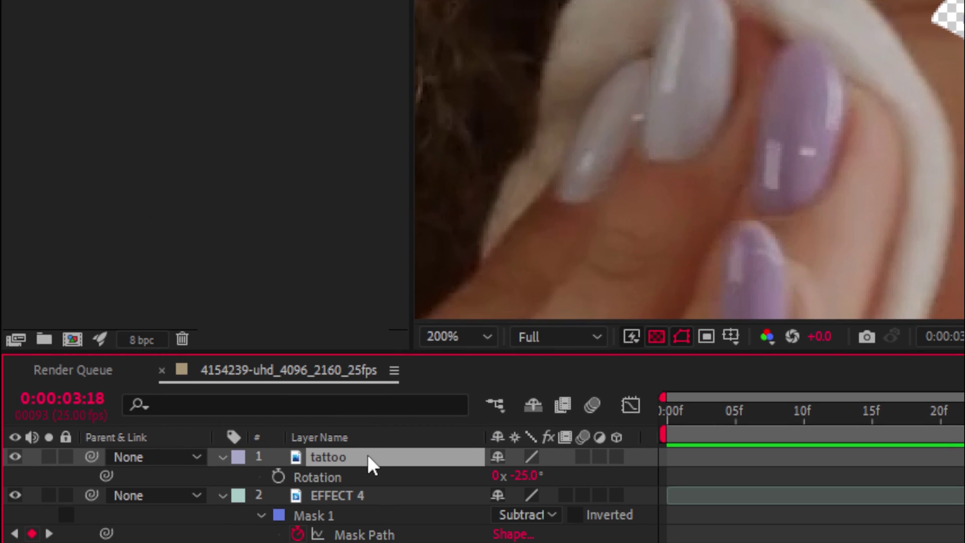
Step: Pre-compose the tattoo layer as "tattoo Comp 1" with all attributes moved into it, and trim its start to 0:00:03:17
{"action": "right_click", "coordinate": [118, 272]}
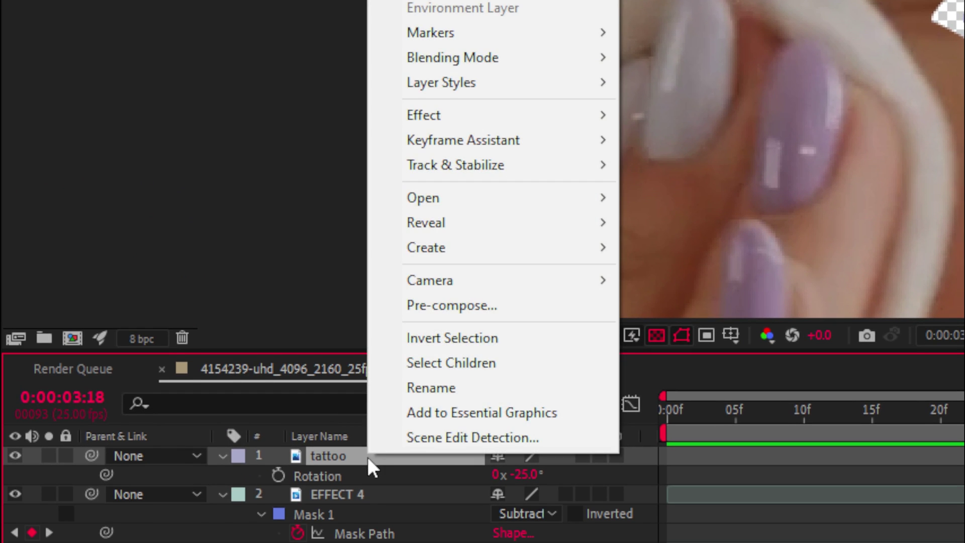
{"action": "left_click", "coordinate": [511, 308]}
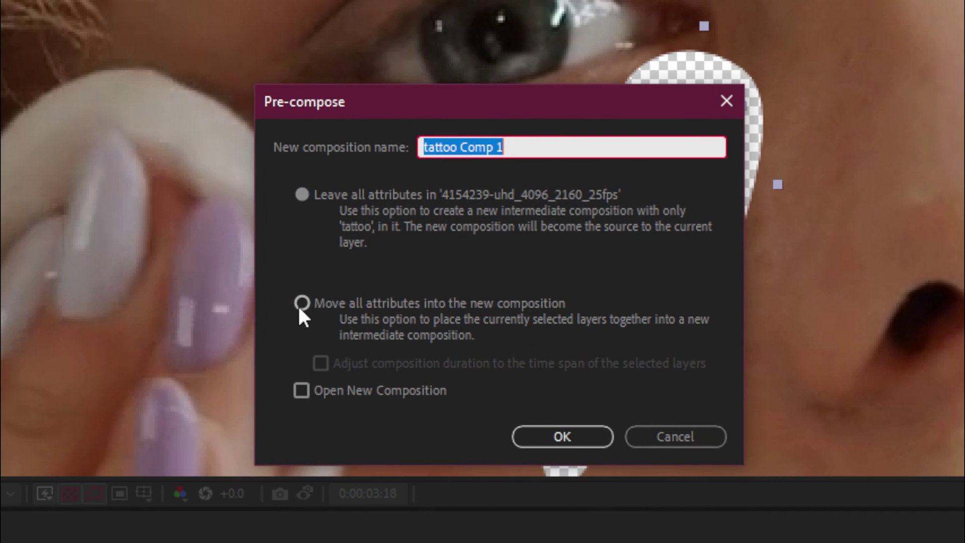
{"action": "left_click", "coordinate": [302, 304]}
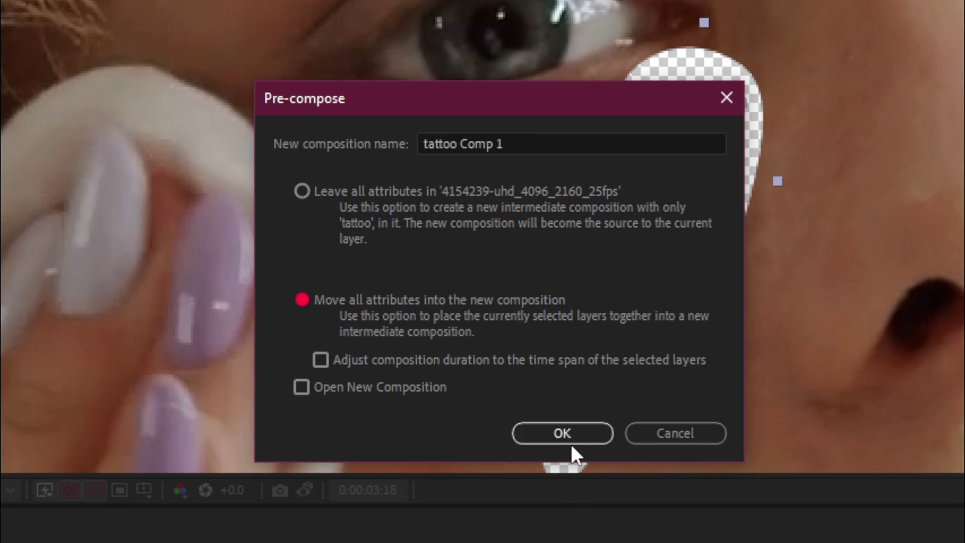
{"action": "left_click", "coordinate": [562, 436]}
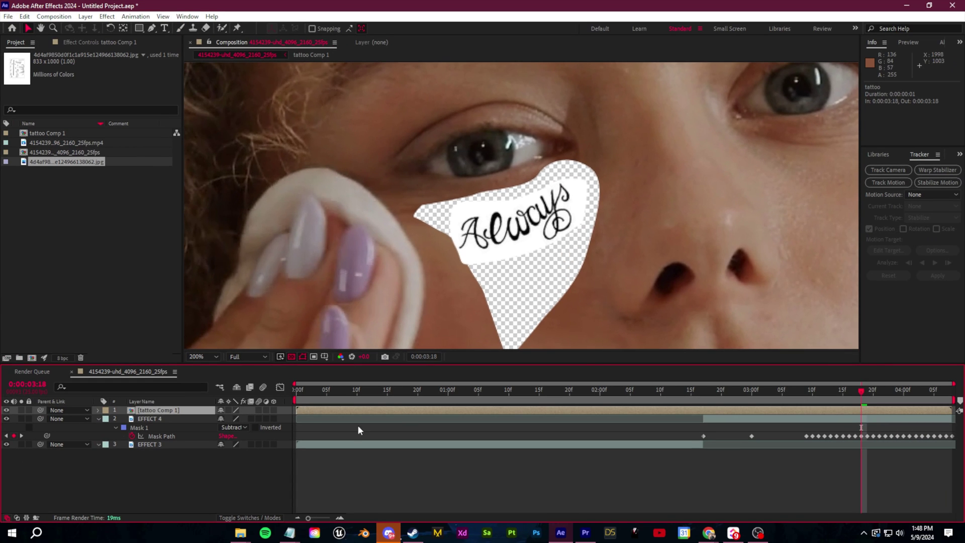
{"action": "left_click_drag", "start_coordinate": [298, 410], "coordinate": [854, 410]}
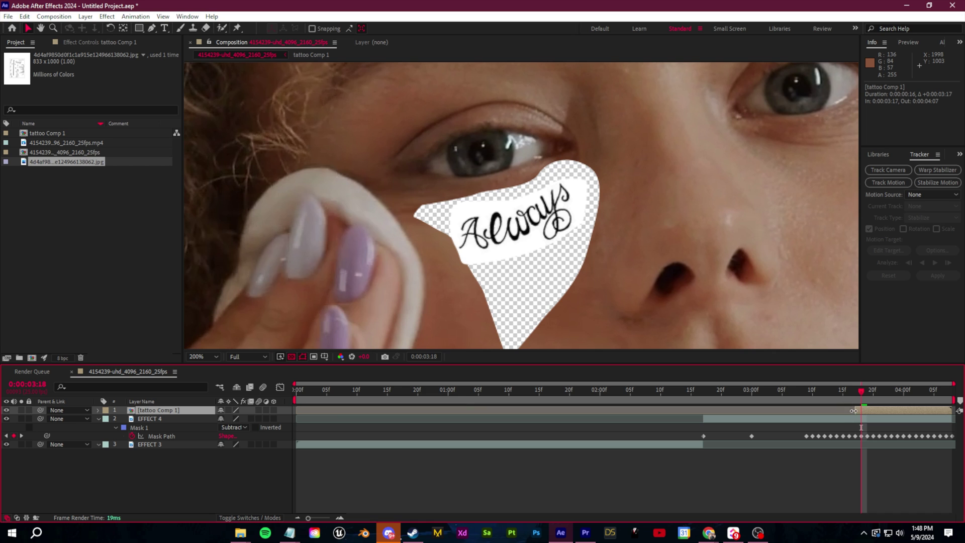
Step: Check where the tattoo frame ends inside tattoo Comp 1, and split the tattoo Comp 1 layer at 0:00:03:19 in the main composition
{"action": "double_click", "coordinate": [157, 412]}
{"action": "scroll", "coordinate": [877, 406], "scroll_direction": "up", "scroll_amount": 5}
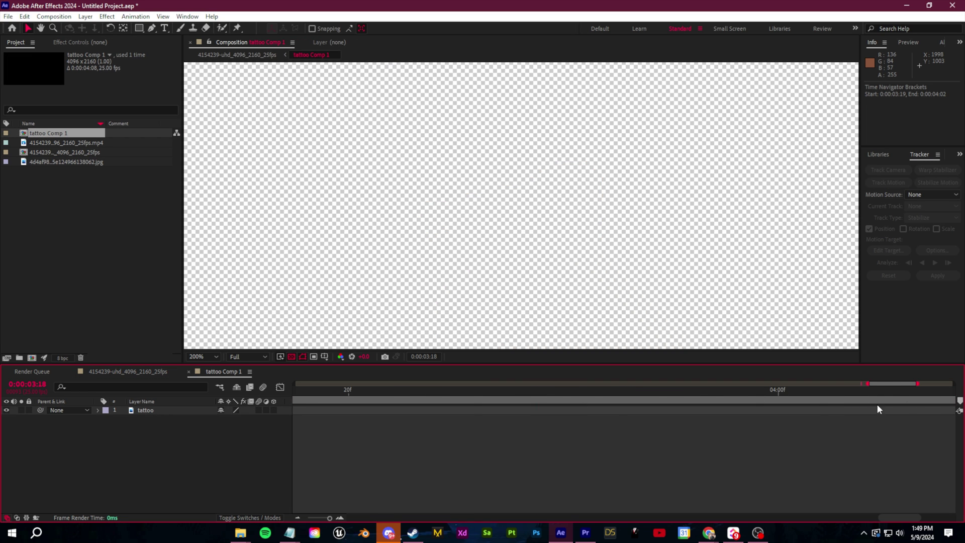
{"action": "scroll", "coordinate": [618, 417], "scroll_direction": "down", "scroll_amount": 2}
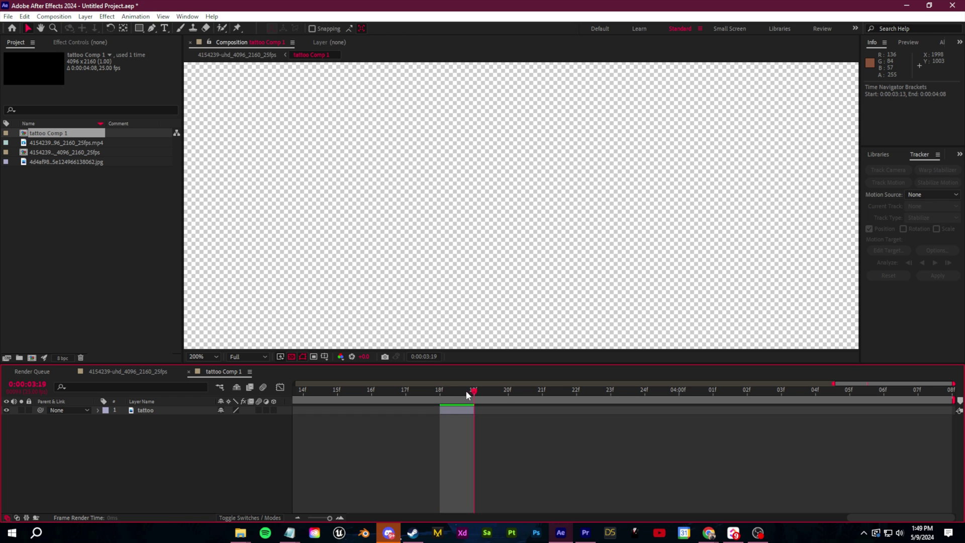
{"action": "left_click", "coordinate": [120, 370]}
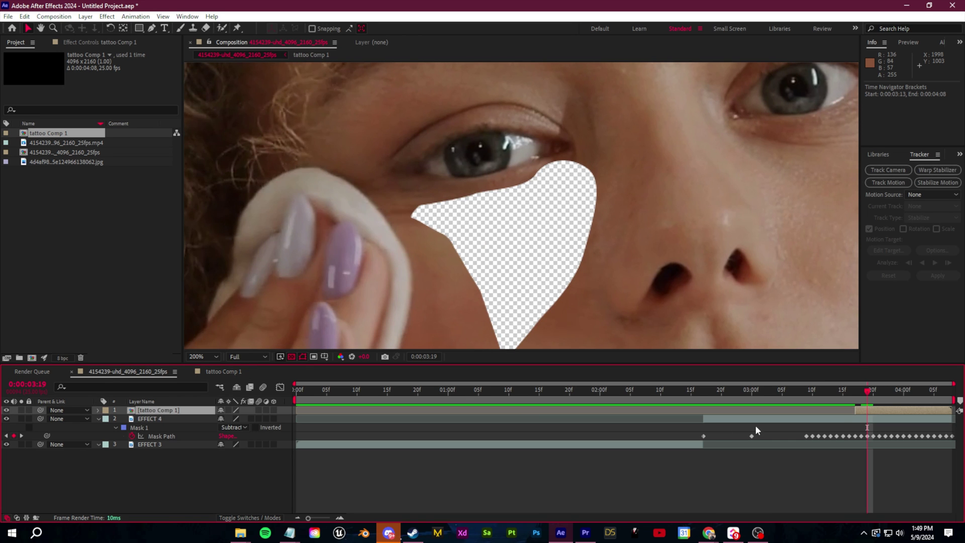
{"action": "key", "text": "ctrl+shift+d"}
{"action": "left_click", "coordinate": [875, 409]}
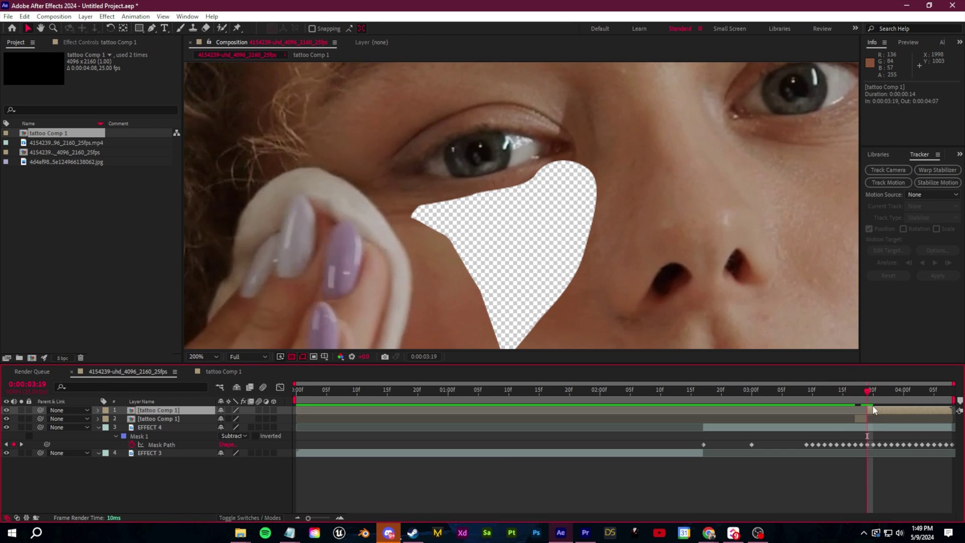
Step: Delete the split-off tattoo Comp 1 piece that starts at 0:00:03:19, and open the remaining tattoo Comp 1
{"action": "key", "text": "Delete"}
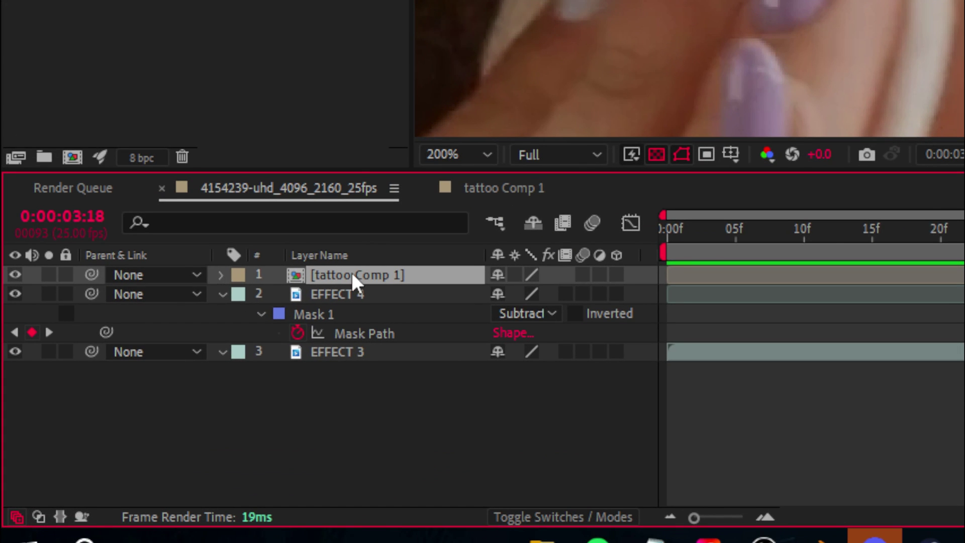
{"action": "double_click", "coordinate": [160, 410]}
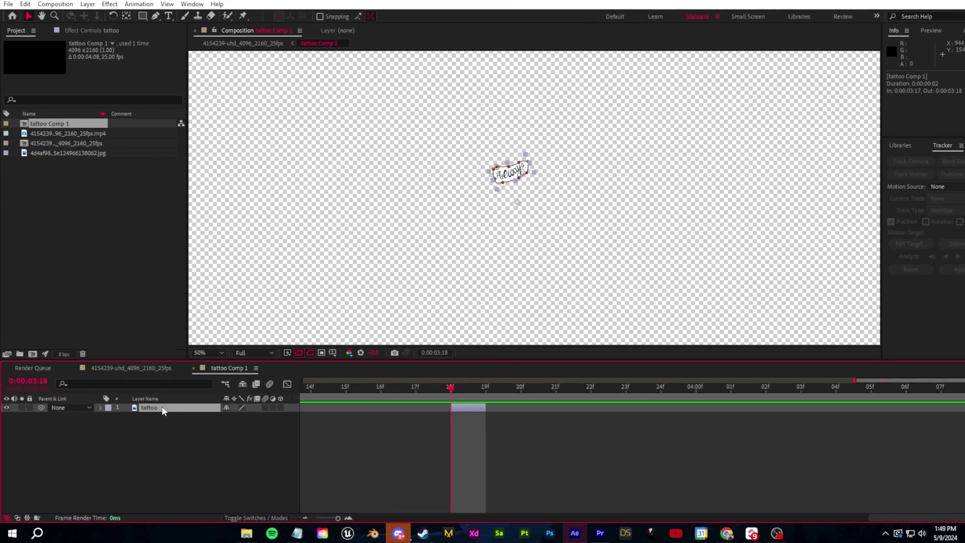
{"action": "scroll", "coordinate": [512, 196], "scroll_direction": "down", "scroll_amount": 2}
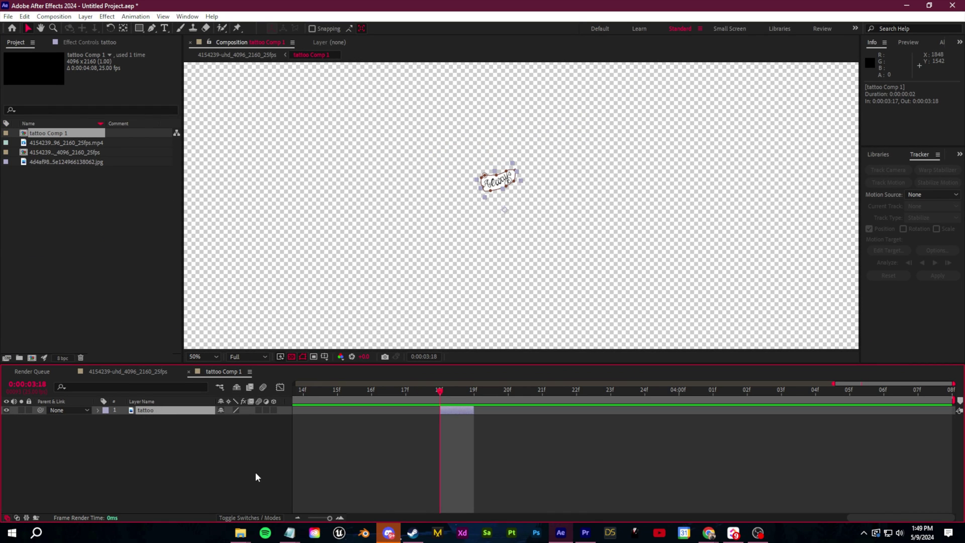
Step: Add a black 4096 x 2160 solid in tattoo Comp 1 and place it beneath the tattoo layer
{"action": "left_click", "coordinate": [185, 447]}
{"action": "right_click", "coordinate": [185, 452]}
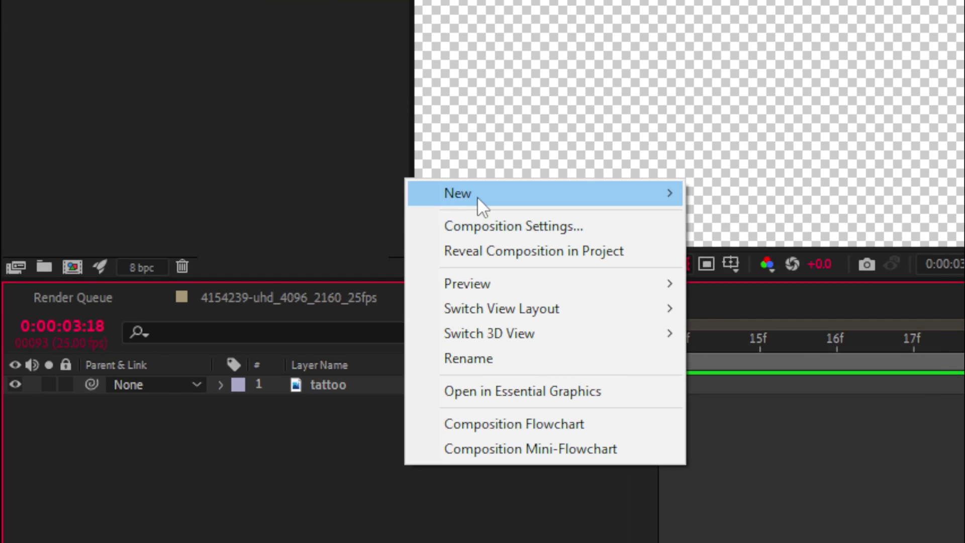
{"action": "mouse_move", "coordinate": [284, 323]}
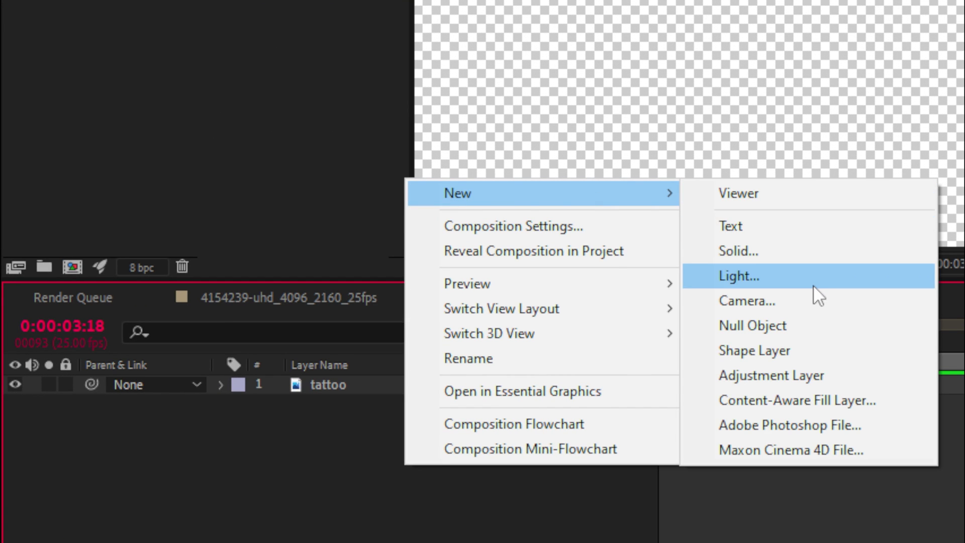
{"action": "left_click", "coordinate": [788, 251]}
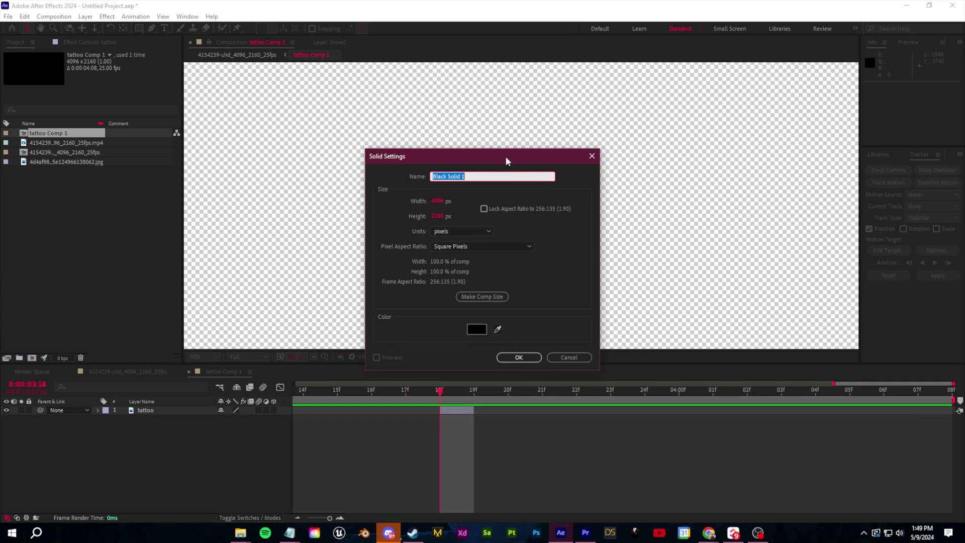
{"action": "left_click", "coordinate": [519, 357]}
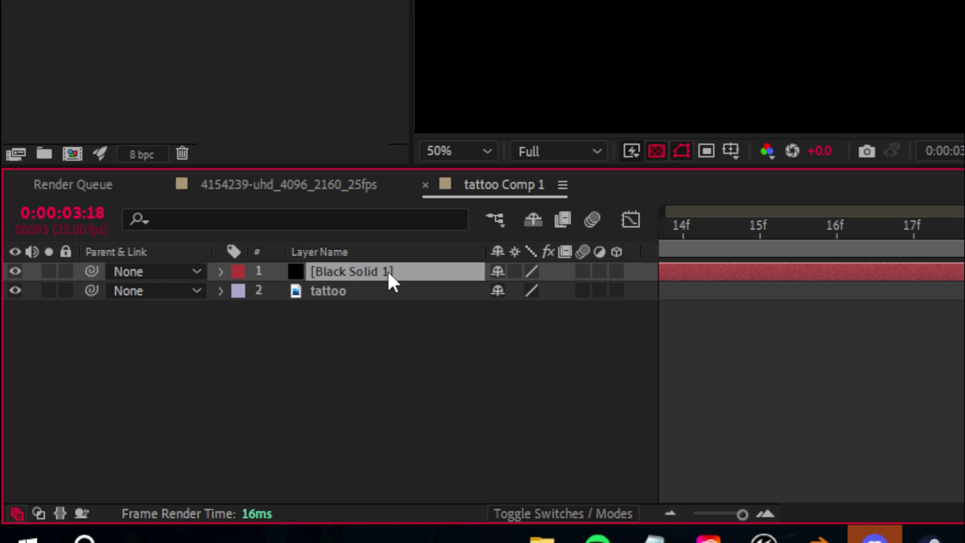
{"action": "left_click_drag", "start_coordinate": [172, 413], "coordinate": [175, 432]}
{"action": "left_click_drag", "start_coordinate": [388, 308], "coordinate": [390, 311]}
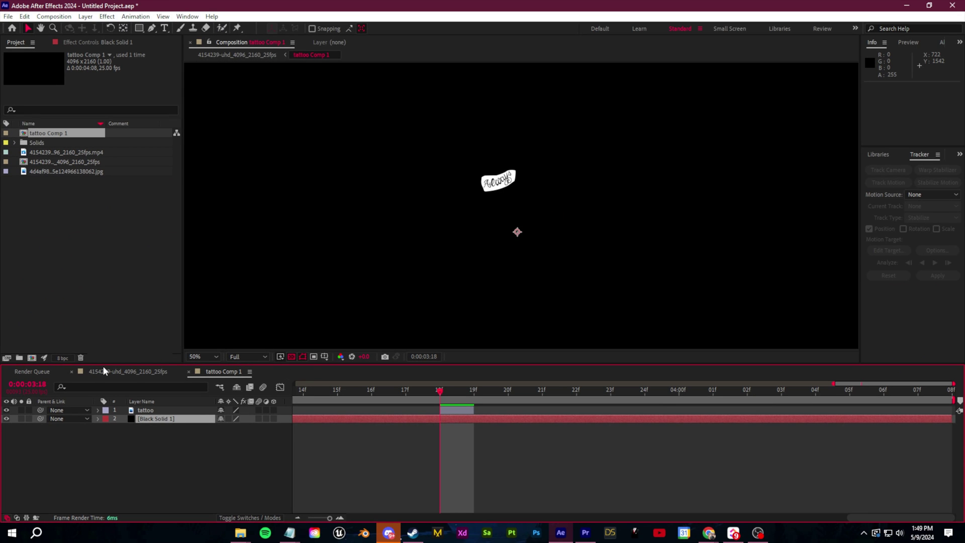
Step: In the main composition, move tattoo Comp 1 between EFFECT 4 and EFFECT 3, and check the masked hole at 0:00:03:18
{"action": "left_click", "coordinate": [131, 373]}
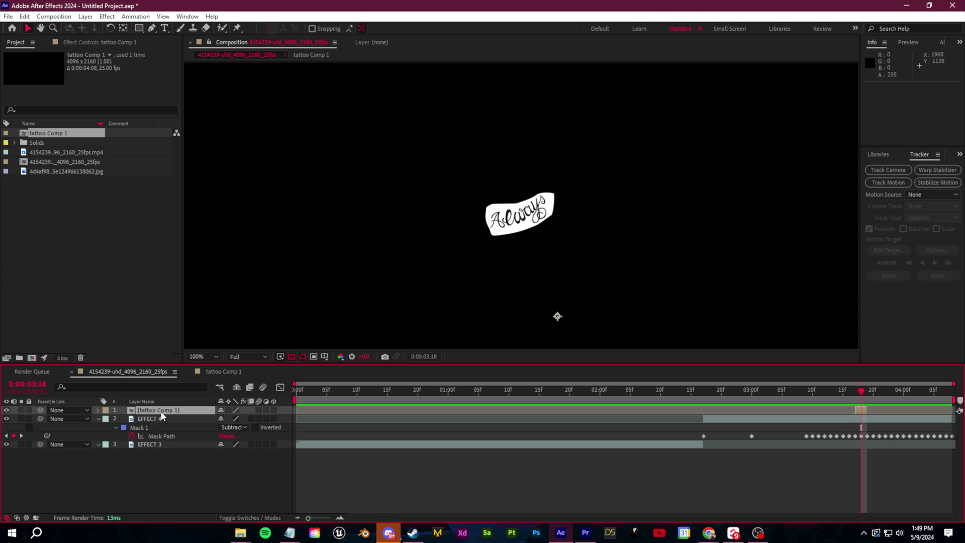
{"action": "left_click_drag", "start_coordinate": [162, 415], "coordinate": [167, 438]}
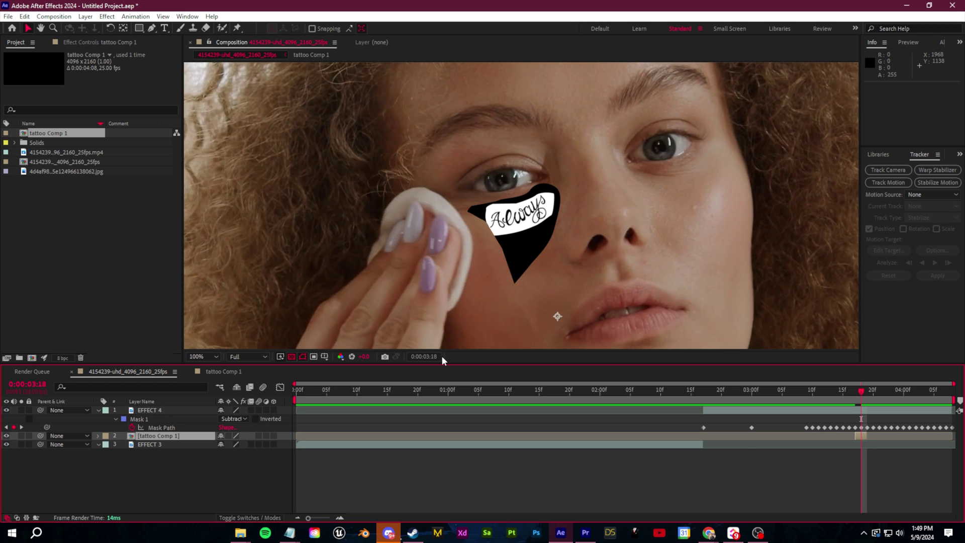
{"action": "key", "text": "period"}
{"action": "key", "text": "comma"}
{"action": "key", "text": "comma"}
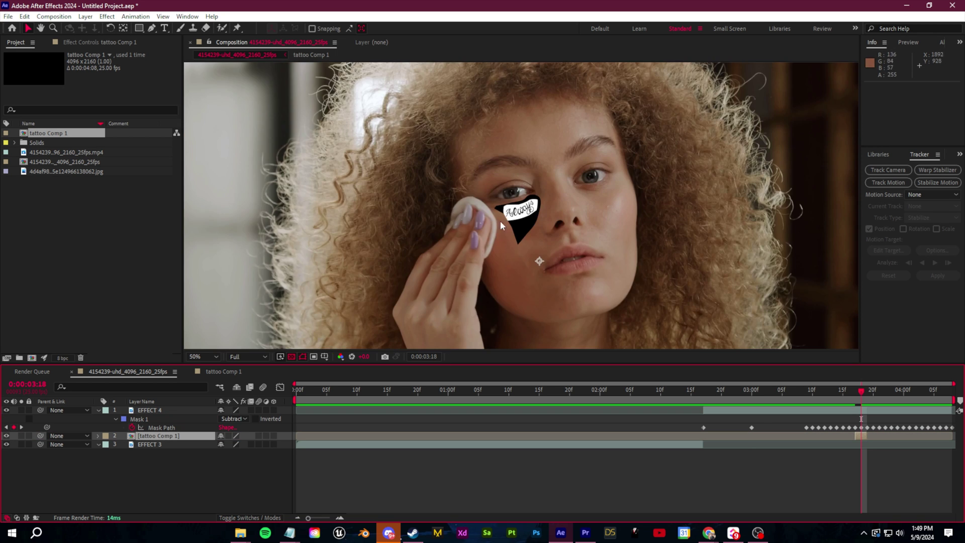
{"action": "mouse_move", "coordinate": [861, 390]}
{"action": "left_mouse_down"}
{"action": "mouse_move", "coordinate": [876, 387]}
{"action": "mouse_move", "coordinate": [860, 393]}
{"action": "left_mouse_up"}
Step: Bring up Content-Aware Fill for the EFFECT 4 layer and accept its settings with 8 bpc output, a project-relative path and Photoshop sequence output
{"action": "left_click", "coordinate": [157, 409]}
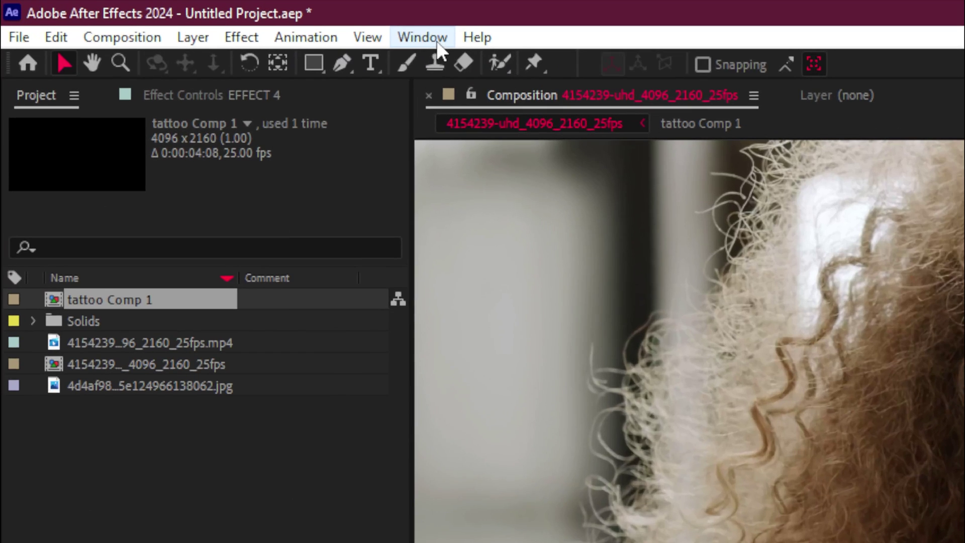
{"action": "left_click", "coordinate": [188, 16]}
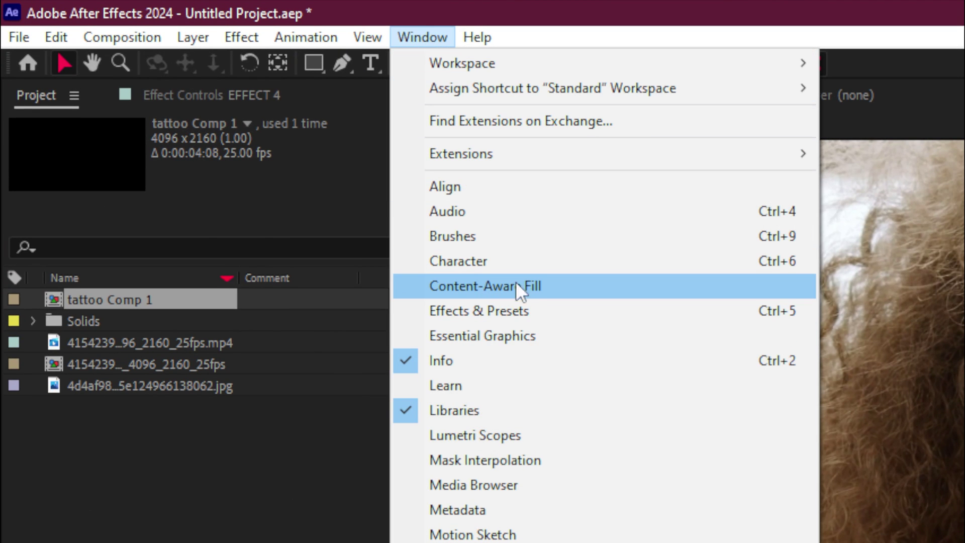
{"action": "left_click", "coordinate": [487, 288]}
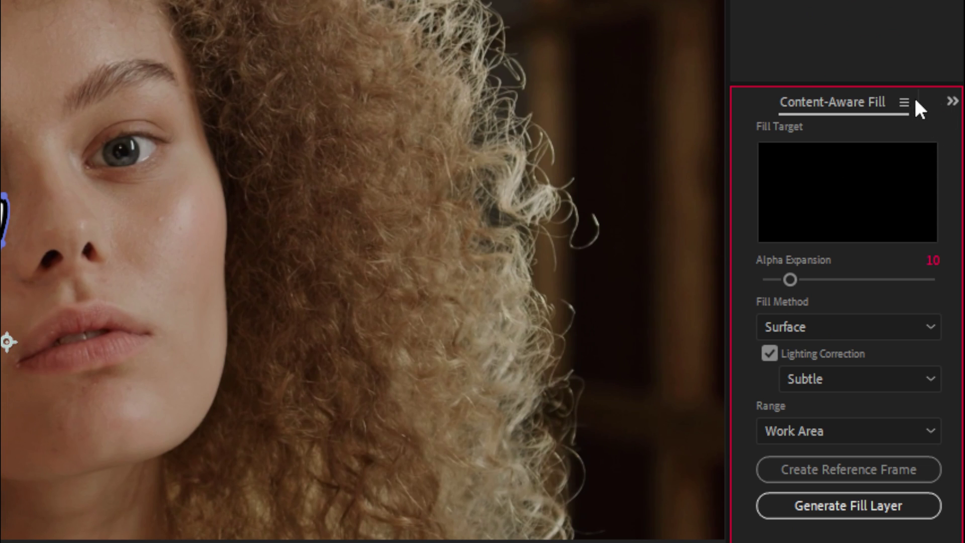
{"action": "left_click", "coordinate": [903, 103]}
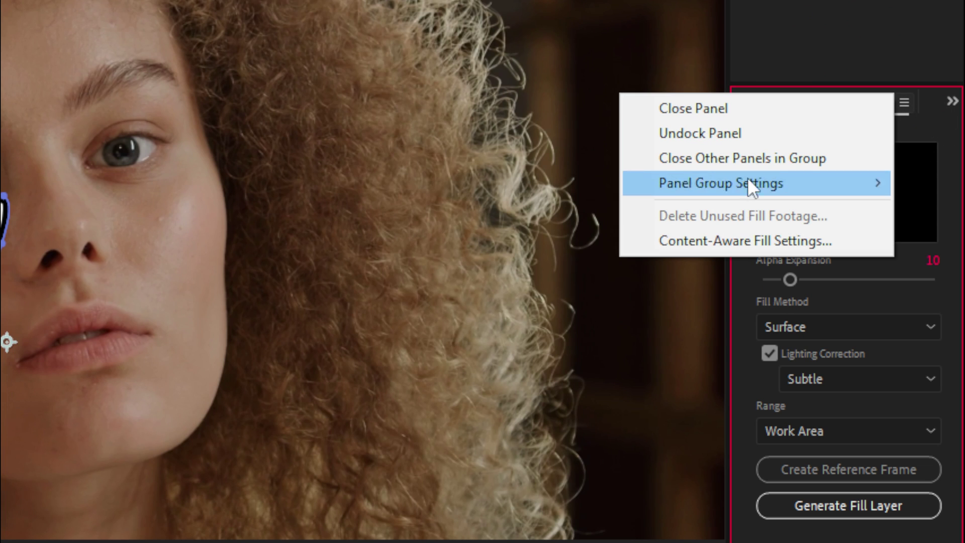
{"action": "left_click", "coordinate": [714, 242]}
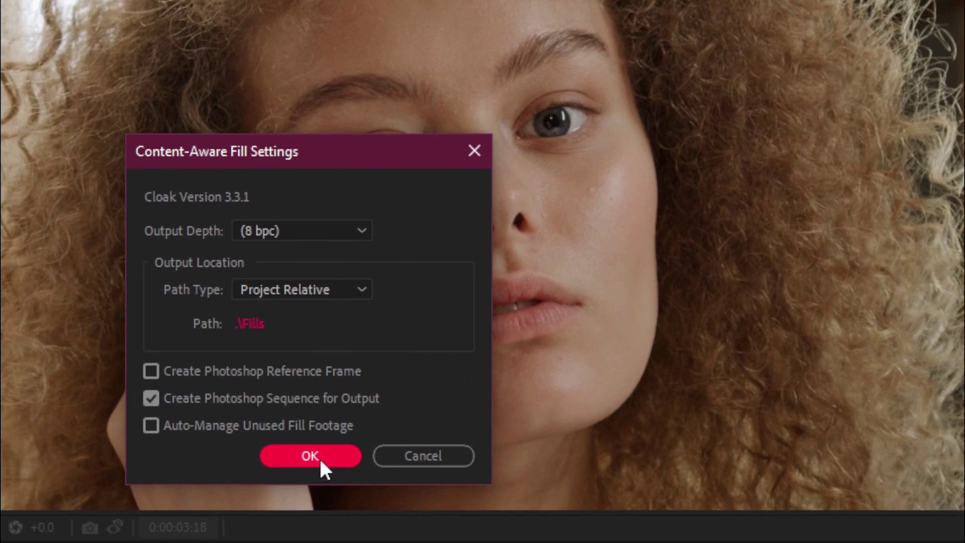
{"action": "left_click", "coordinate": [320, 480]}
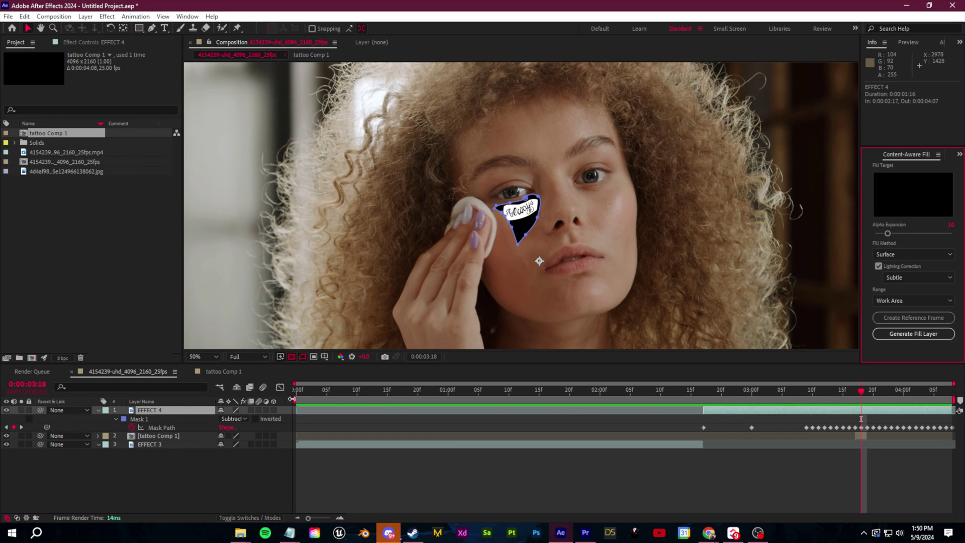
Step: Set the work area to start at 0:00:02:17, where EFFECT 4 begins
{"action": "left_click_drag", "start_coordinate": [293, 400], "coordinate": [686, 409]}
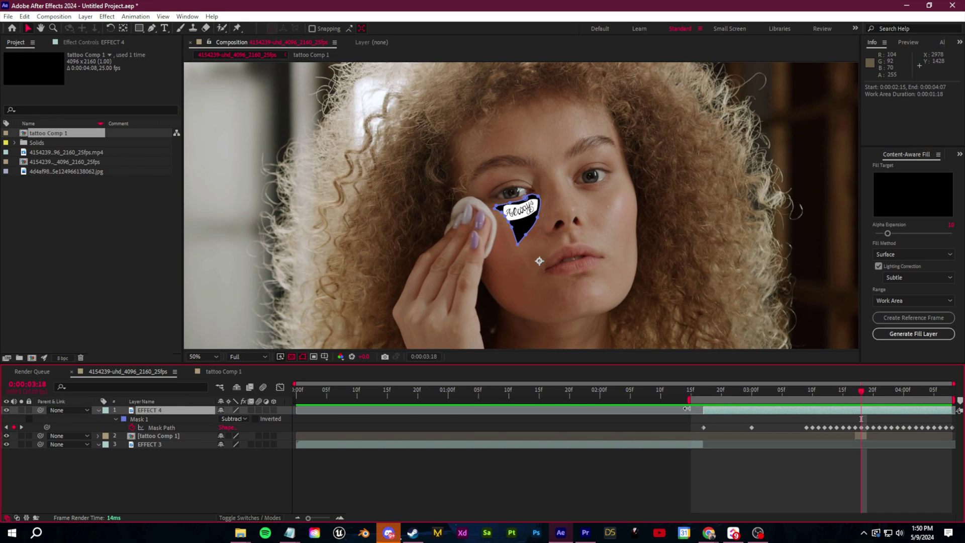
{"action": "left_click_drag", "start_coordinate": [868, 397], "coordinate": [794, 405]}
{"action": "mouse_move", "coordinate": [703, 400]}
{"action": "left_mouse_down"}
{"action": "mouse_move", "coordinate": [724, 393]}
{"action": "mouse_move", "coordinate": [713, 400]}
{"action": "left_mouse_up"}
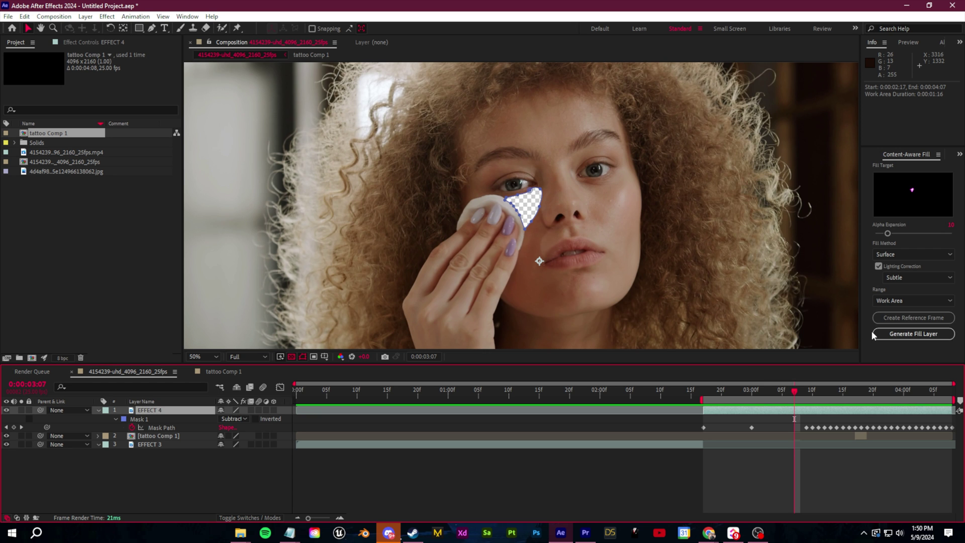
Step: Generate the content-aware fill layer for EFFECT 4 with the current time at 0:00:03:18, saving the project as TATTOO
{"action": "left_click_drag", "start_coordinate": [795, 392], "coordinate": [858, 413]}
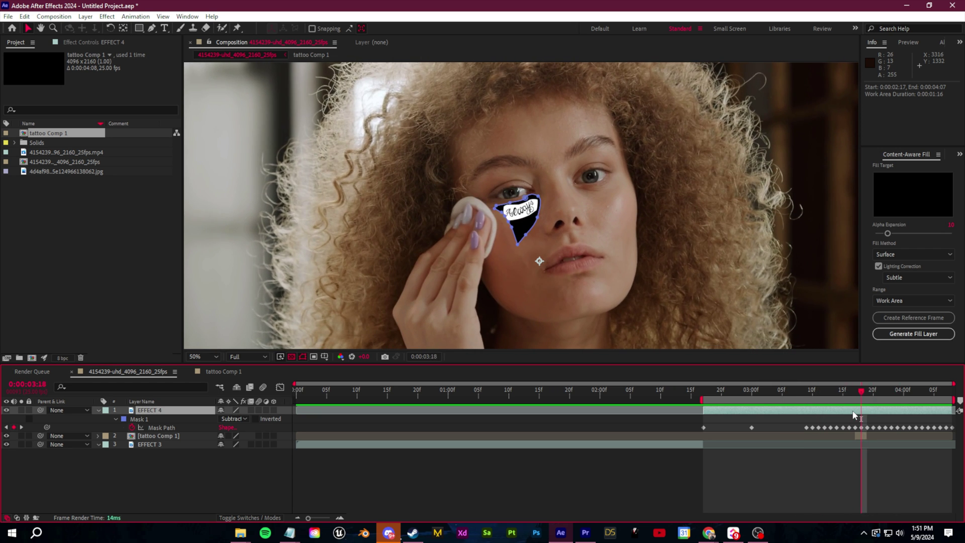
{"action": "left_click", "coordinate": [914, 334]}
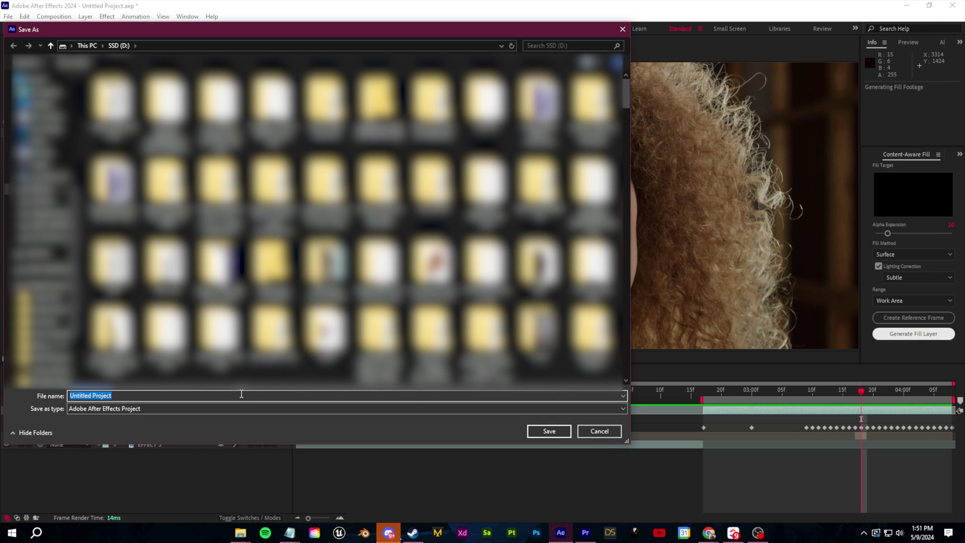
{"action": "type", "text": "TATTOO"}
{"action": "key", "text": "Return"}
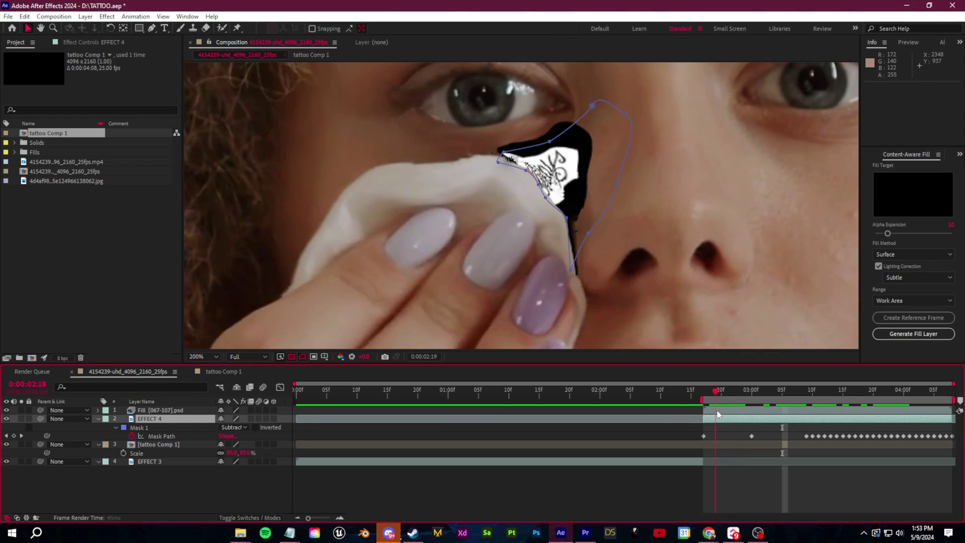
{"action": "key", "text": "space"}
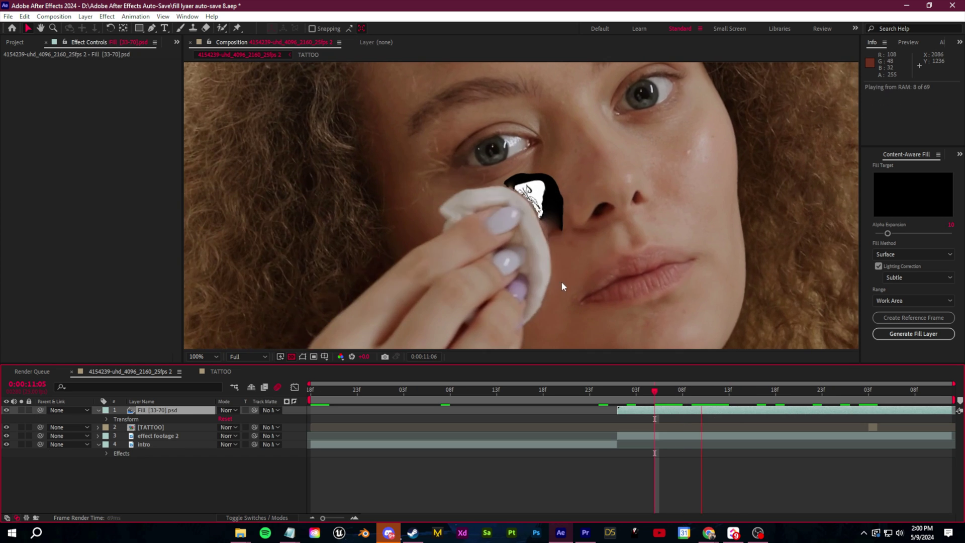
{"action": "left_click_drag", "start_coordinate": [887, 398], "coordinate": [938, 409]}
{"action": "scroll", "coordinate": [500, 203], "scroll_direction": "up", "scroll_amount": 2}
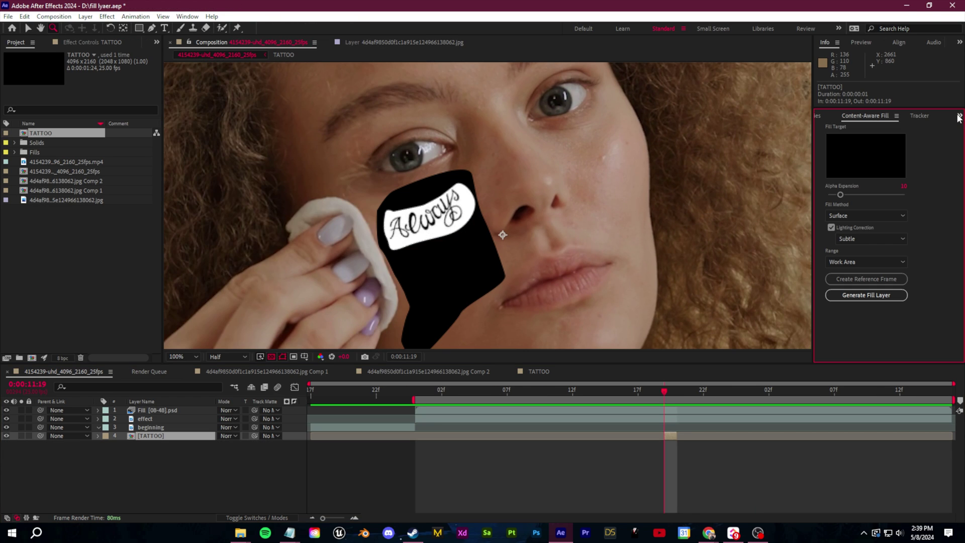
Step: Find the Color Key effect and apply it to the Fill layer
{"action": "left_click", "coordinate": [958, 118]}
{"action": "left_click", "coordinate": [917, 146]}
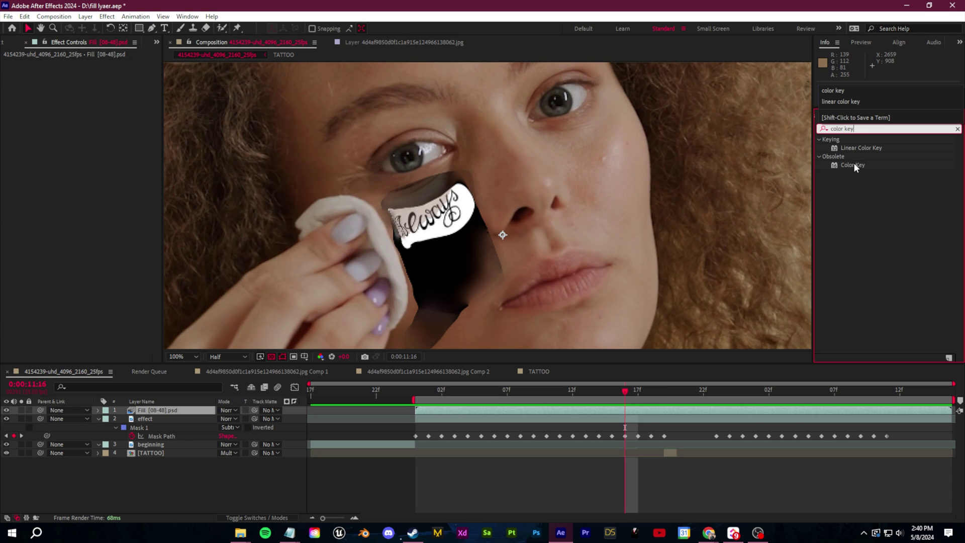
{"action": "left_click_drag", "start_coordinate": [854, 165], "coordinate": [160, 183]}
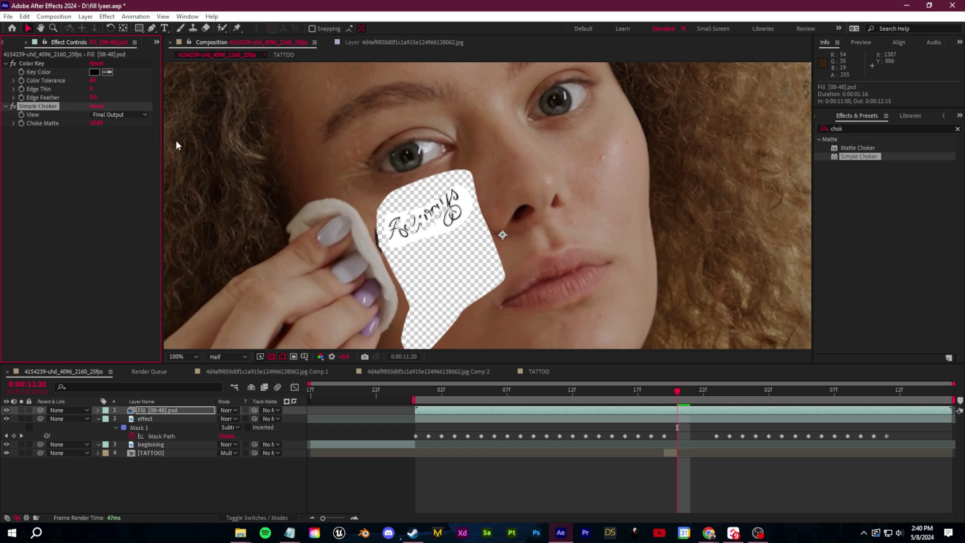
Step: Set the Fill layer's blending mode to Multiply and the effect layer's Mask 1 mode to None
{"action": "left_click", "coordinate": [228, 410]}
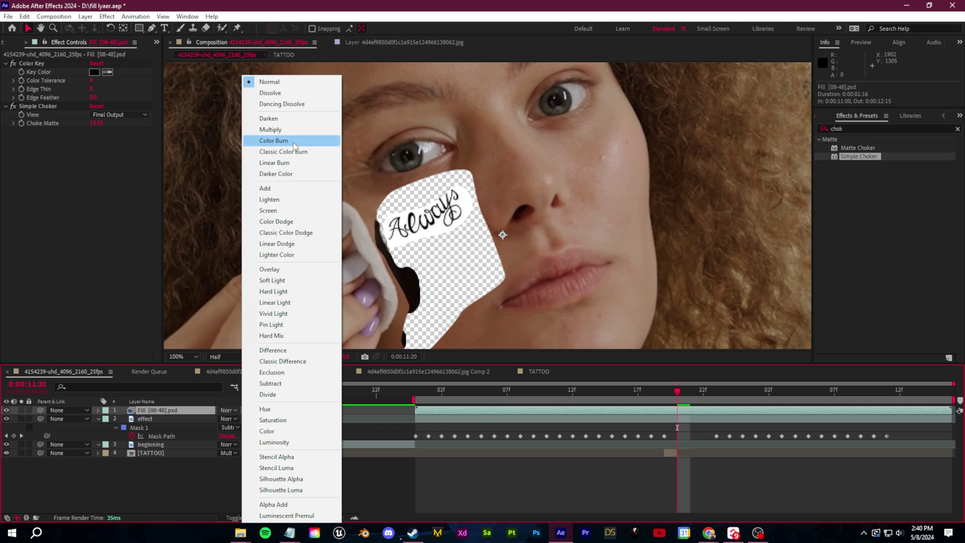
{"action": "left_click", "coordinate": [290, 130]}
{"action": "left_click", "coordinate": [146, 420]}
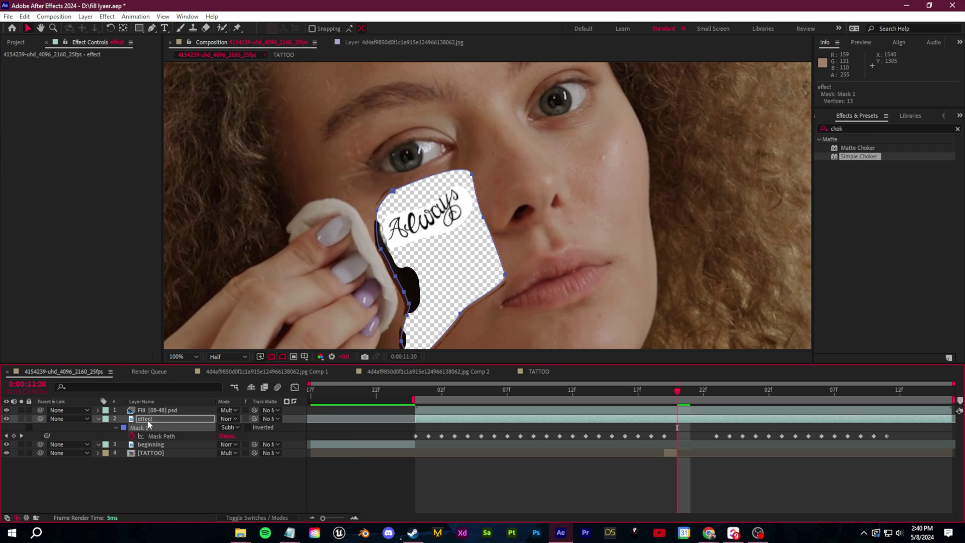
{"action": "left_click", "coordinate": [229, 427]}
{"action": "left_click", "coordinate": [240, 440]}
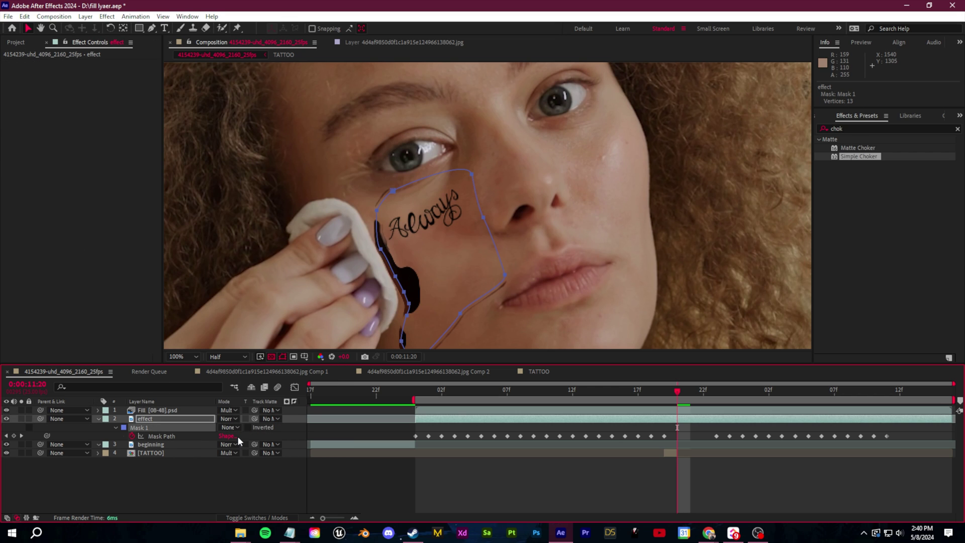
{"action": "left_click", "coordinate": [234, 482]}
Step: At 0:00:11:00, draw a mask on the Fill layer along the cotton pad's edge and show the layer's mask properties
{"action": "left_click_drag", "start_coordinate": [665, 400], "coordinate": [774, 459]}
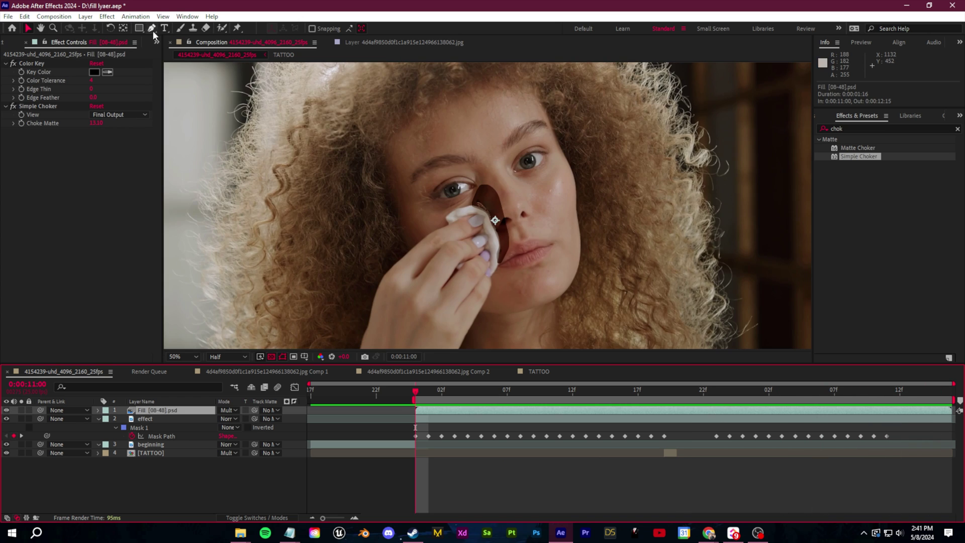
{"action": "scroll", "coordinate": [491, 226], "scroll_direction": "up", "scroll_amount": 3}
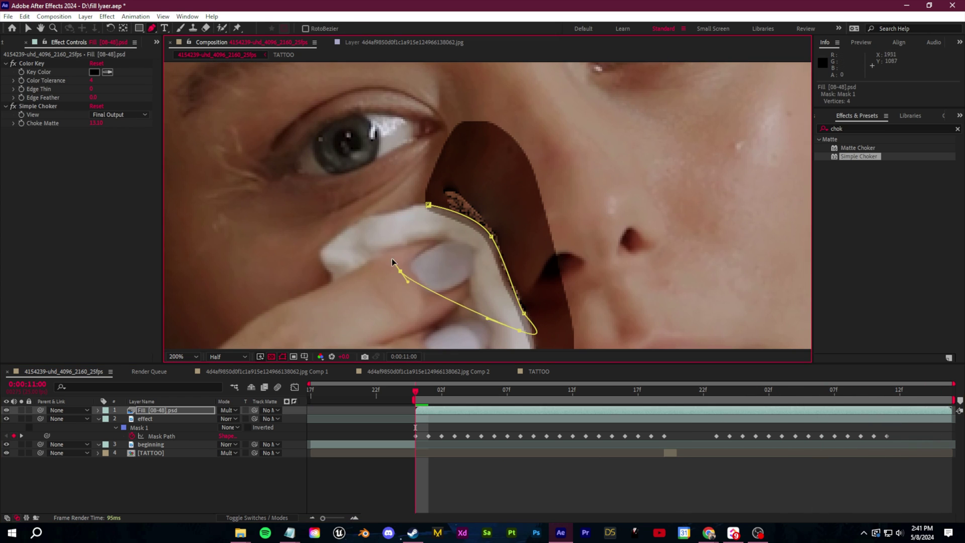
{"action": "left_click", "coordinate": [163, 411]}
{"action": "key", "text": "m"}
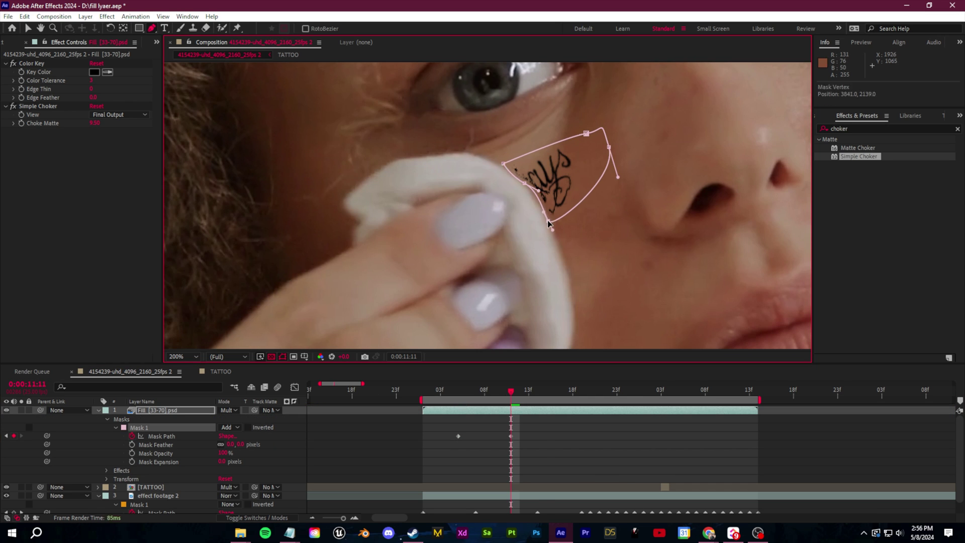
Step: Advance three frames from 0:00:11:11 and reshape the Fill layer's Mask 1 to follow the cotton pad off the tattoo
{"action": "key", "text": "Page_Down"}
{"action": "key", "text": "Page_Down"}
{"action": "key", "text": "Page_Down"}
{"action": "left_click_drag", "start_coordinate": [548, 222], "coordinate": [468, 206]}
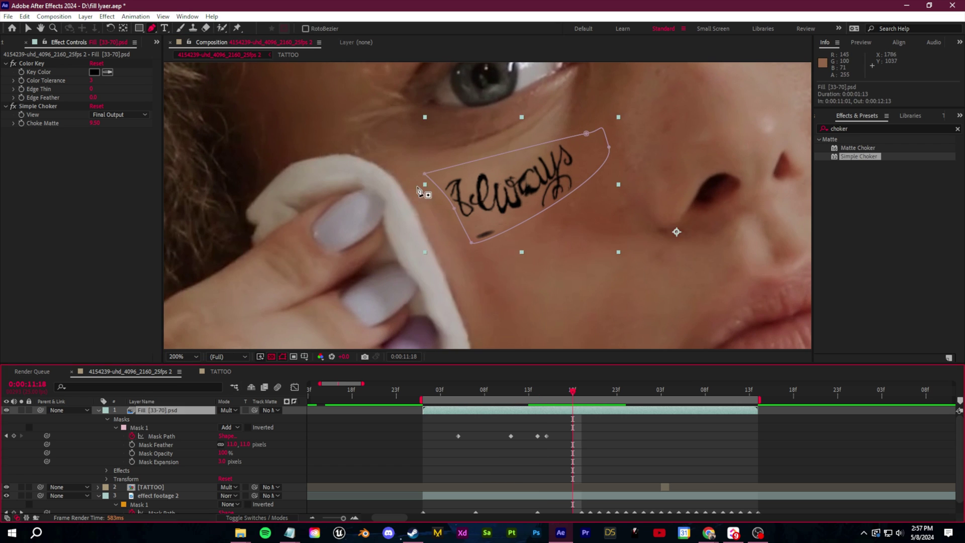
Step: At 0:00:11:18, adjust the corner and lower-edge points of the Fill layer's Mask 1 to fit around the whole "Always" tattoo
{"action": "mouse_move", "coordinate": [421, 182]}
{"action": "left_mouse_down"}
{"action": "mouse_move", "coordinate": [391, 180]}
{"action": "mouse_move", "coordinate": [420, 175]}
{"action": "left_mouse_up"}
{"action": "left_click_drag", "start_coordinate": [471, 242], "coordinate": [460, 231]}
{"action": "left_click_drag", "start_coordinate": [555, 200], "coordinate": [564, 194]}
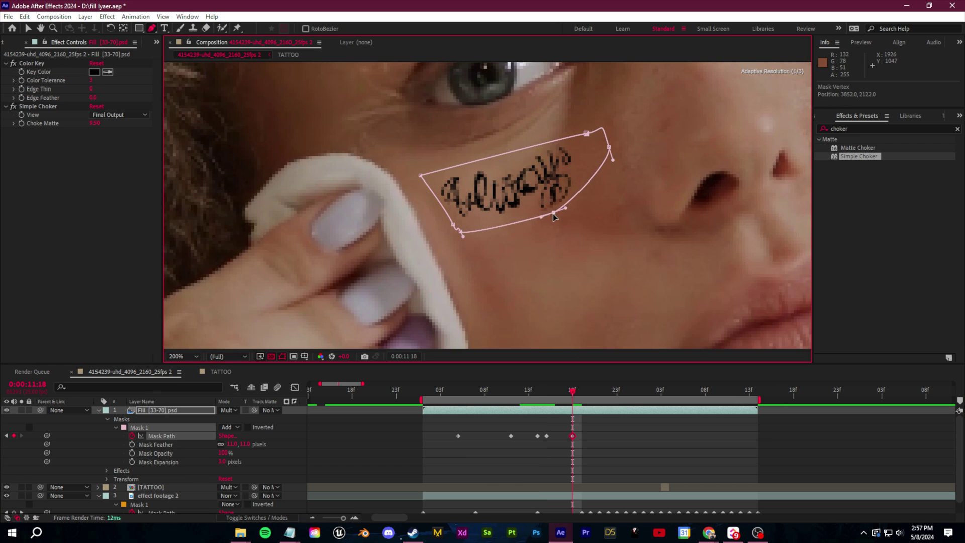
Step: Readjust individual points of the Fill layer's Mask 1 at two further frames in the rest of the wipe
{"action": "left_click_drag", "start_coordinate": [573, 392], "coordinate": [678, 409]}
{"action": "left_click_drag", "start_coordinate": [586, 133], "coordinate": [585, 124]}
{"action": "left_click_drag", "start_coordinate": [621, 392], "coordinate": [731, 410]}
{"action": "left_click_drag", "start_coordinate": [453, 224], "coordinate": [458, 211]}
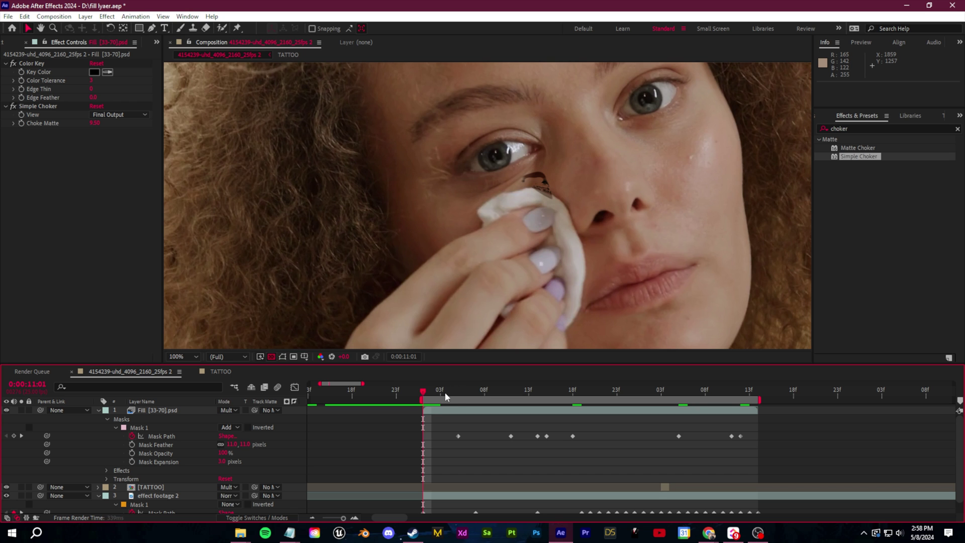
Step: Keyframe the Fill layer's Mask Expansion at 0 pixels at 0:00:11:08 and at a negative value at 0:00:11:01
{"action": "left_click_drag", "start_coordinate": [424, 393], "coordinate": [487, 397]}
{"action": "left_click", "coordinate": [132, 461]}
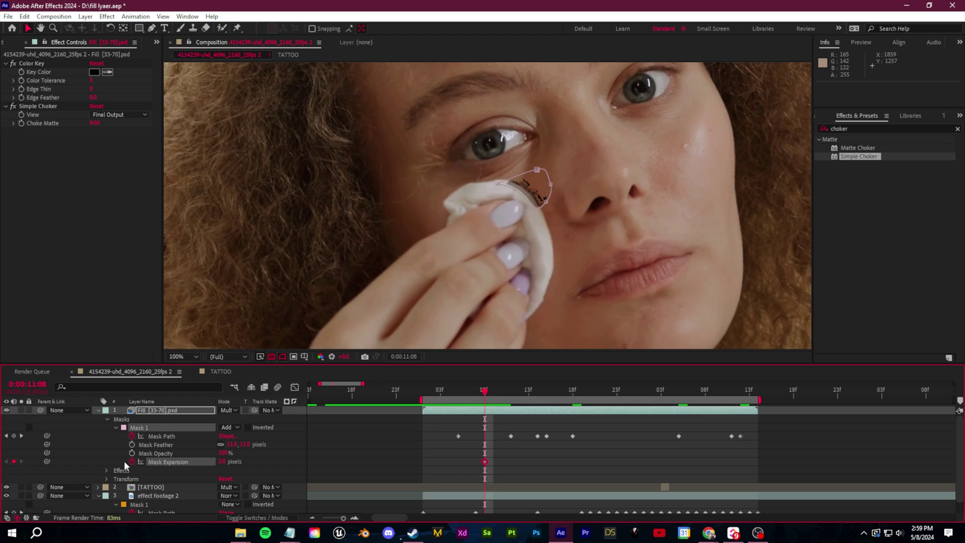
{"action": "left_click_drag", "start_coordinate": [477, 396], "coordinate": [423, 396]}
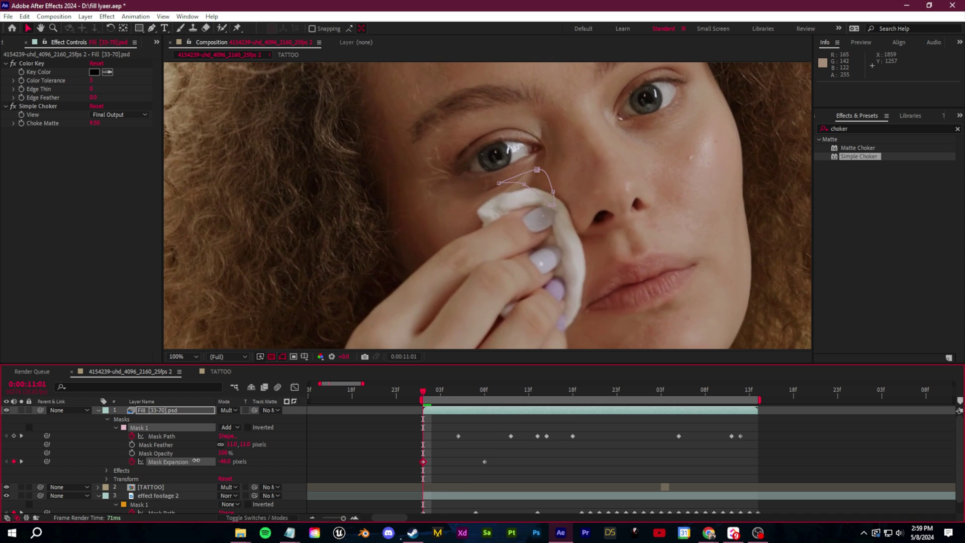
{"action": "mouse_move", "coordinate": [427, 397]}
{"action": "left_mouse_down"}
{"action": "mouse_move", "coordinate": [531, 403]}
{"action": "mouse_move", "coordinate": [432, 396]}
{"action": "left_mouse_up"}
{"action": "key", "text": "F2"}
Step: Play back and scrub through the wipe to examine how the tattoo emerges from behind the cotton pad
{"action": "key", "text": "space"}
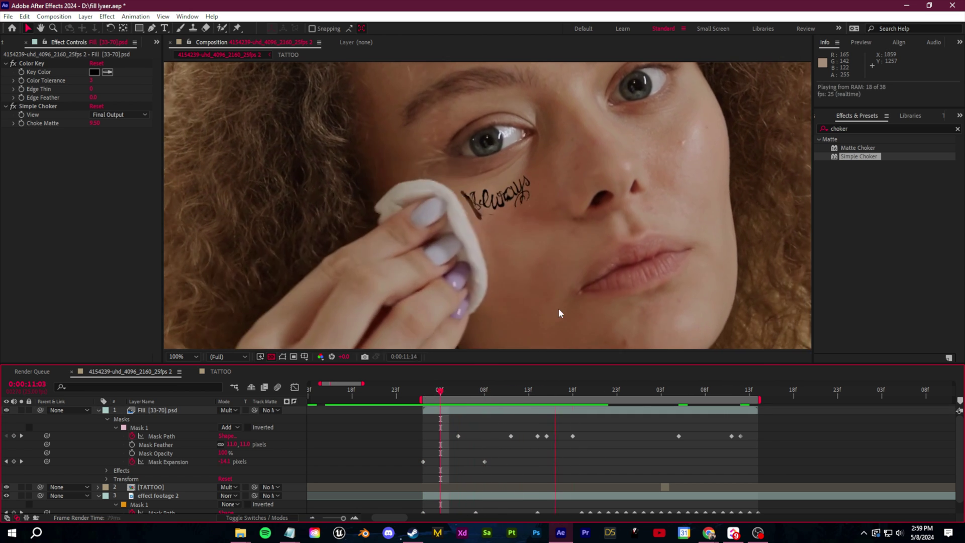
{"action": "key", "text": "space"}
{"action": "scroll", "coordinate": [642, 336], "scroll_direction": "down", "scroll_amount": 1}
{"action": "left_click_drag", "start_coordinate": [652, 393], "coordinate": [450, 396]}
{"action": "key", "text": "space"}
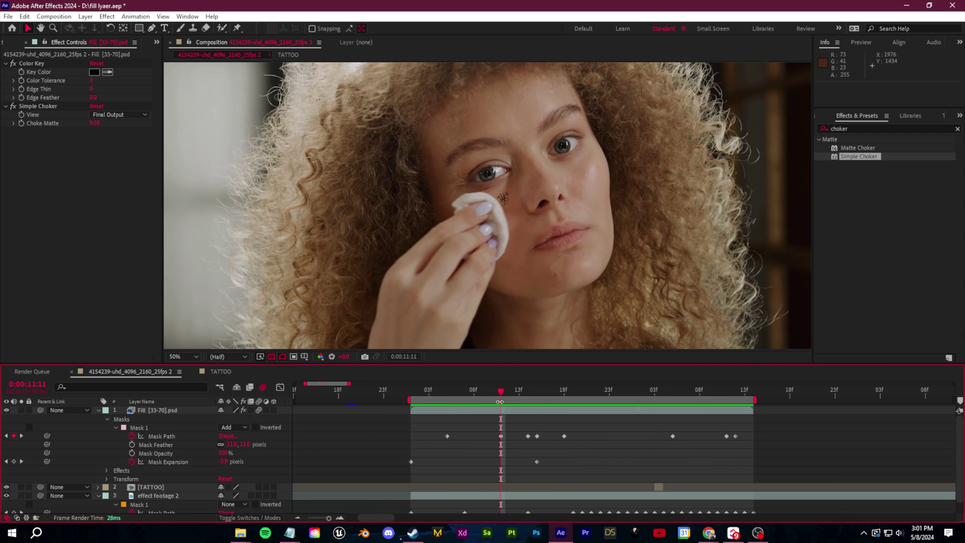
{"action": "key", "text": "period"}
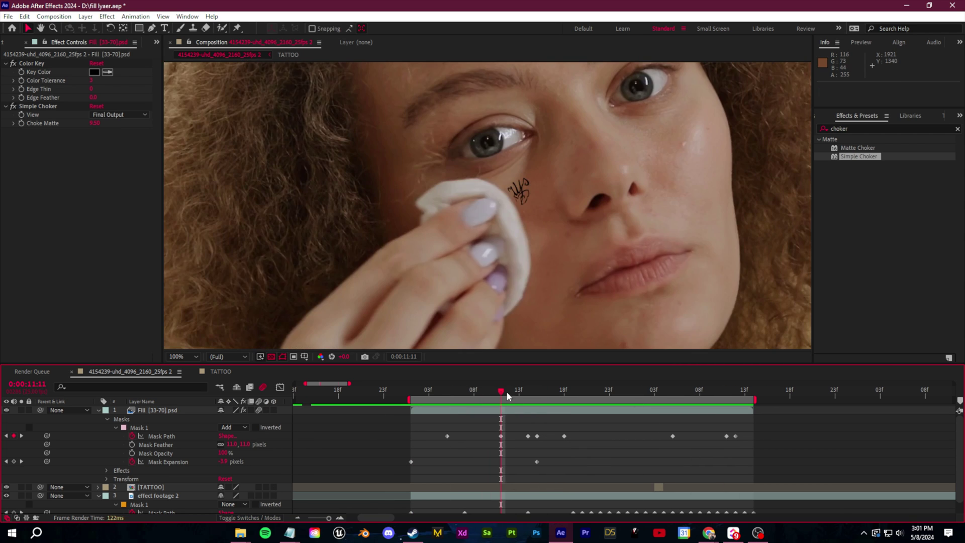
{"action": "left_click_drag", "start_coordinate": [505, 390], "coordinate": [580, 383]}
{"action": "key", "text": "period"}
Step: Apply Gaussian Blur to the Fill layer and keyframe its Blurriness, reaching 3.0 at 0:00:11:19
{"action": "left_click_drag", "start_coordinate": [871, 129], "coordinate": [718, 121]}
{"action": "type", "text": "gaussian"}
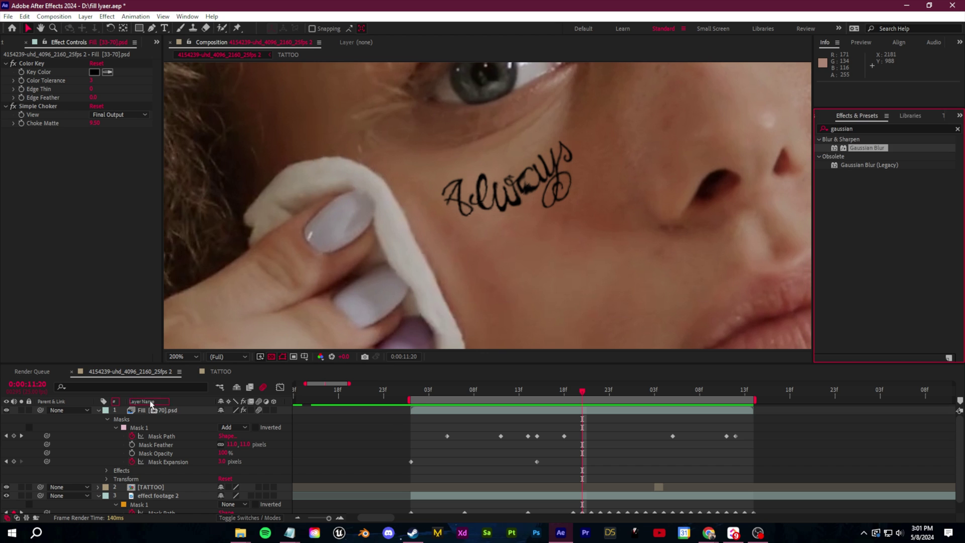
{"action": "left_click_drag", "start_coordinate": [150, 403], "coordinate": [135, 409]}
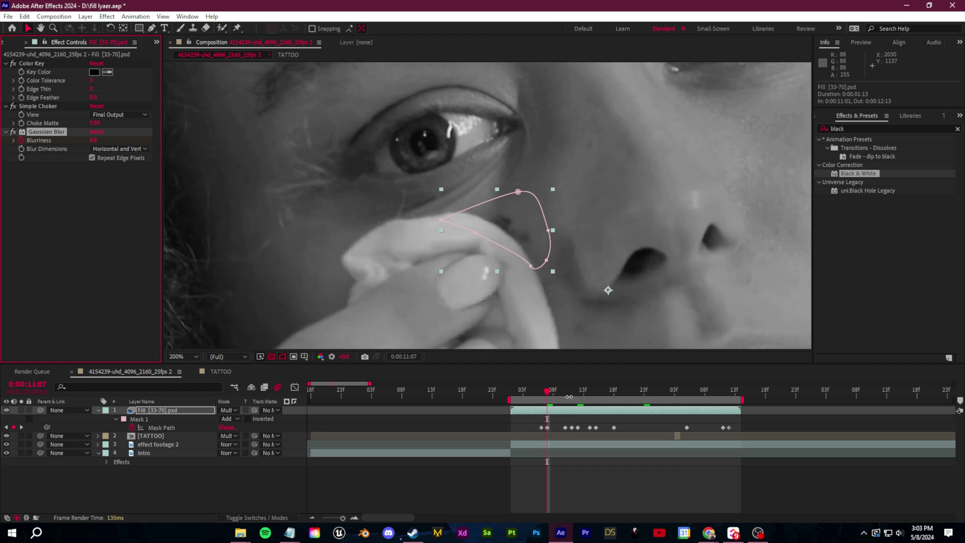
{"action": "left_click_drag", "start_coordinate": [552, 397], "coordinate": [621, 392]}
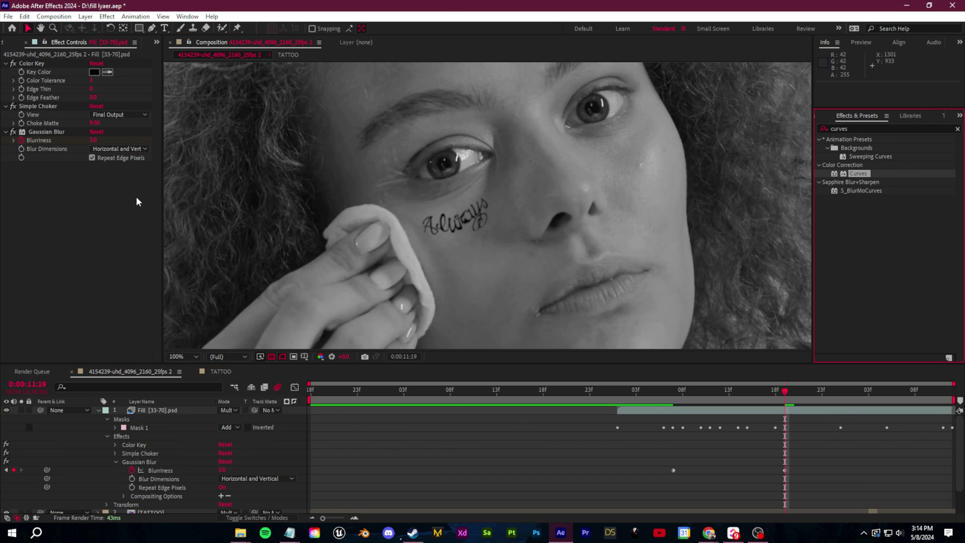
Step: Try Curves on the Fill layer, raising the RGB black point and adjusting the Green channel to lighten the tattoo
{"action": "left_click", "coordinate": [166, 411]}
{"action": "double_click", "coordinate": [860, 176]}
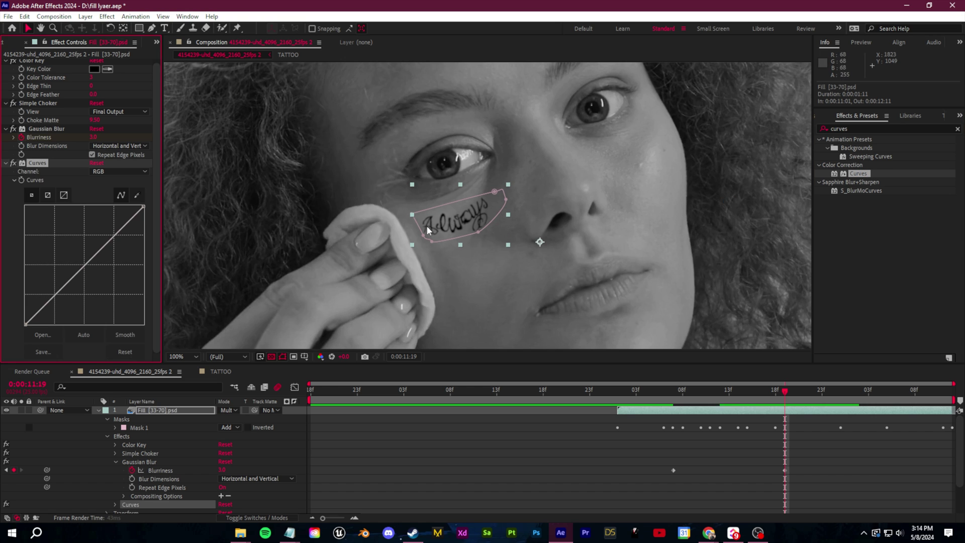
{"action": "scroll", "coordinate": [435, 251], "scroll_direction": "up", "scroll_amount": 1}
{"action": "left_click_drag", "start_coordinate": [338, 289], "coordinate": [432, 252]}
{"action": "left_click_drag", "start_coordinate": [40, 304], "coordinate": [44, 316]}
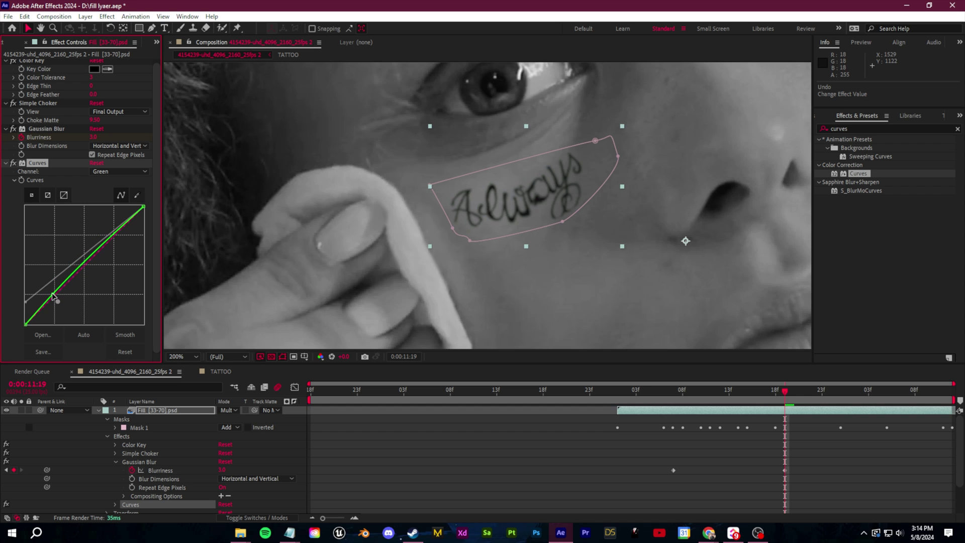
{"action": "scroll", "coordinate": [473, 280], "scroll_direction": "down", "scroll_amount": 1}
{"action": "scroll", "coordinate": [472, 279], "scroll_direction": "up", "scroll_amount": 1}
{"action": "scroll", "coordinate": [475, 275], "scroll_direction": "down", "scroll_amount": 1}
{"action": "scroll", "coordinate": [475, 276], "scroll_direction": "up", "scroll_amount": 1}
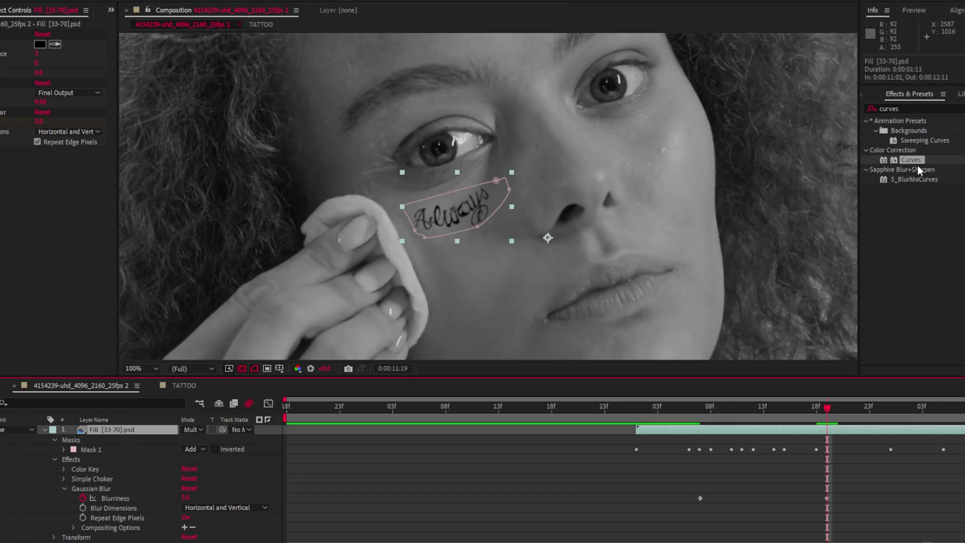
Step: Add a Curves effect to the Fill layer and raise the RGB curve's black point to fade the tattoo ink
{"action": "double_click", "coordinate": [912, 160]}
{"action": "scroll", "coordinate": [460, 230], "scroll_direction": "up", "scroll_amount": 1}
{"action": "left_click_drag", "start_coordinate": [460, 230], "coordinate": [538, 222]}
{"action": "left_click_drag", "start_coordinate": [2, 290], "coordinate": [2, 303]}
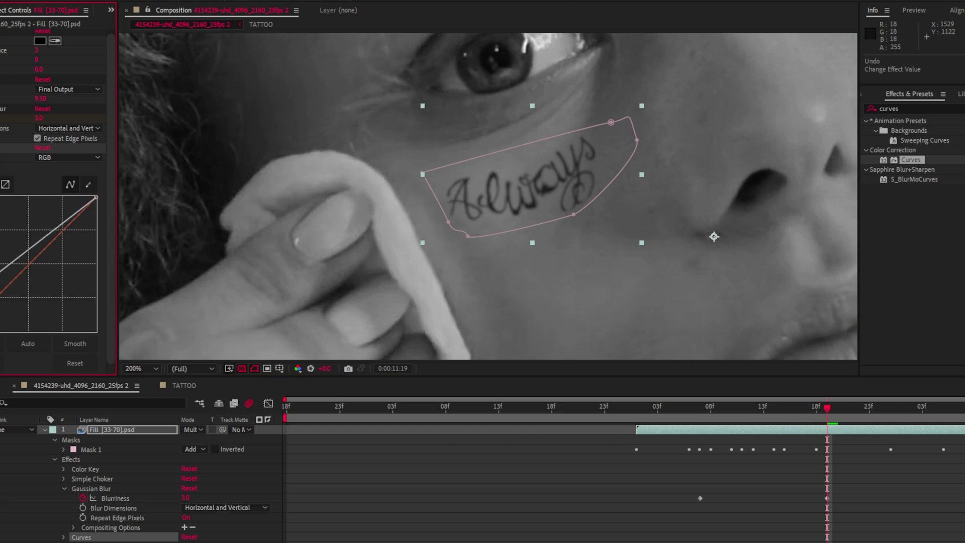
Step: Raise the Green and Blue channel curves of the Fill layer slightly to tint the tattoo ink, and deselect the layer
{"action": "left_click", "coordinate": [68, 157]}
{"action": "left_click", "coordinate": [55, 191]}
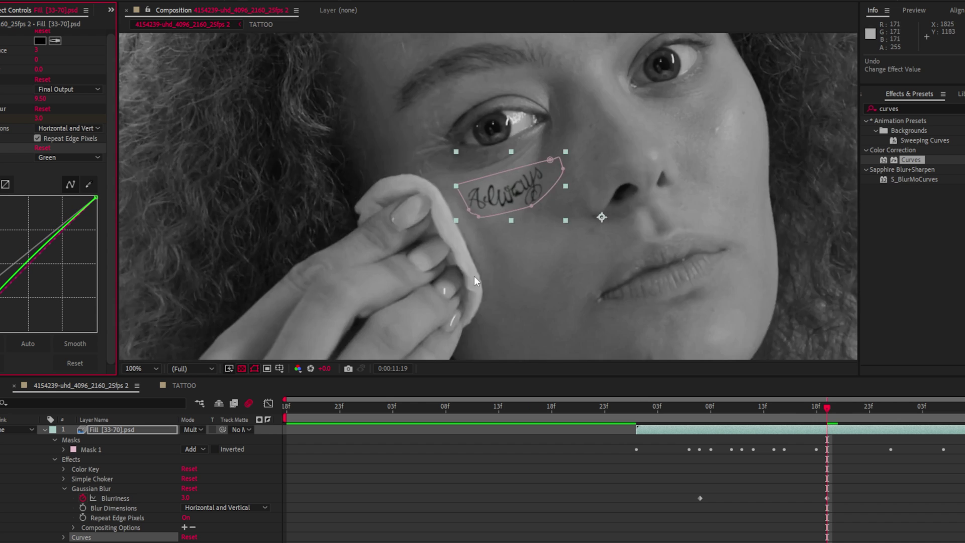
{"action": "left_click", "coordinate": [68, 158]}
{"action": "left_click", "coordinate": [56, 202]}
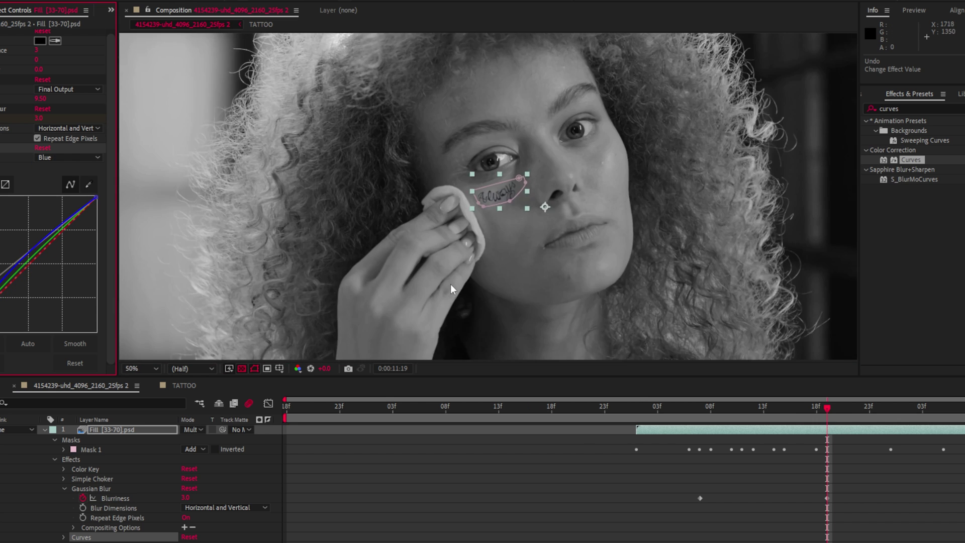
{"action": "left_click", "coordinate": [522, 275]}
Step: Scrub and play back the wipe from 0:00:11:01 to check the blurred and color-adjusted tattoo
{"action": "scroll", "coordinate": [523, 268], "scroll_direction": "down", "scroll_amount": 2}
{"action": "left_click_drag", "start_coordinate": [637, 409], "coordinate": [657, 427]}
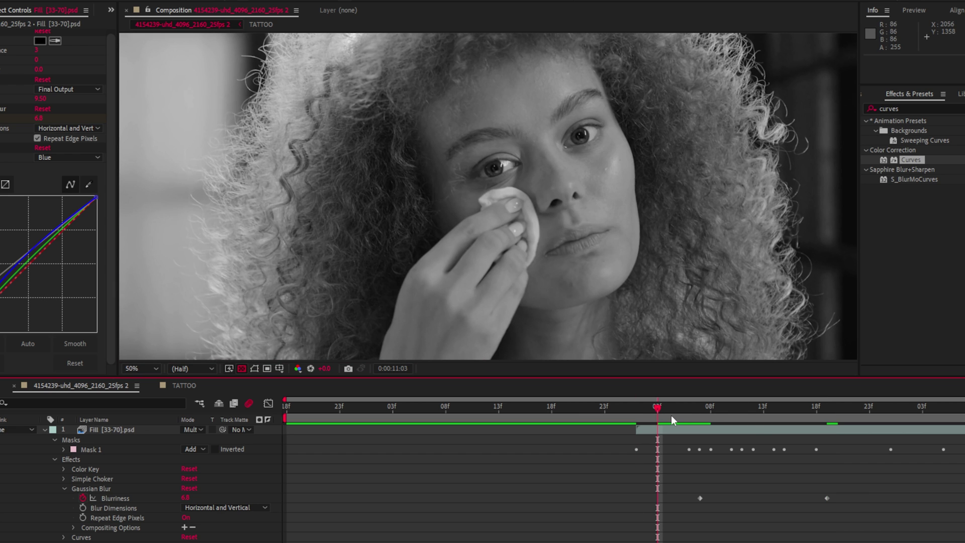
{"action": "left_click_drag", "start_coordinate": [679, 410], "coordinate": [754, 415]}
{"action": "key", "text": "space"}
{"action": "key", "text": "space"}
{"action": "scroll", "coordinate": [753, 328], "scroll_direction": "down", "scroll_amount": 1}
{"action": "left_click_drag", "start_coordinate": [641, 408], "coordinate": [621, 396]}
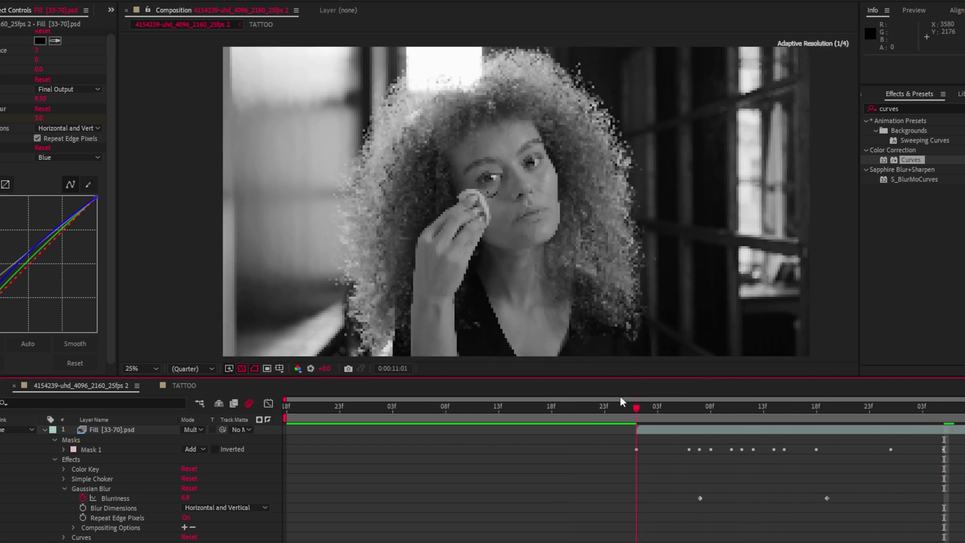
{"action": "key", "text": "space"}
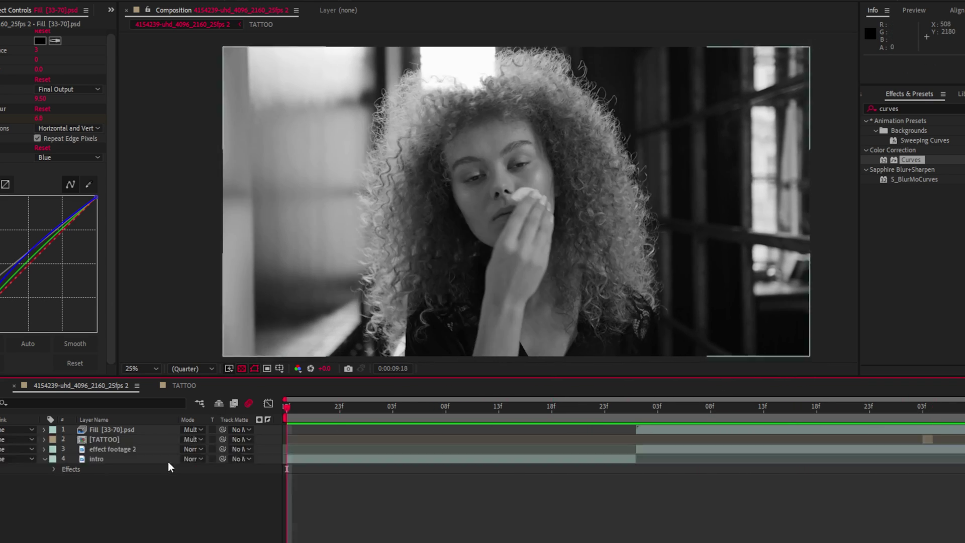
Step: Pre-compose the Fill, TATTOO, effect footage 2 and intro layers into a composition named FINAL, moving all attributes into it
{"action": "left_click_drag", "start_coordinate": [173, 477], "coordinate": [134, 438]}
{"action": "right_click", "coordinate": [137, 433]}
{"action": "left_click", "coordinate": [187, 357]}
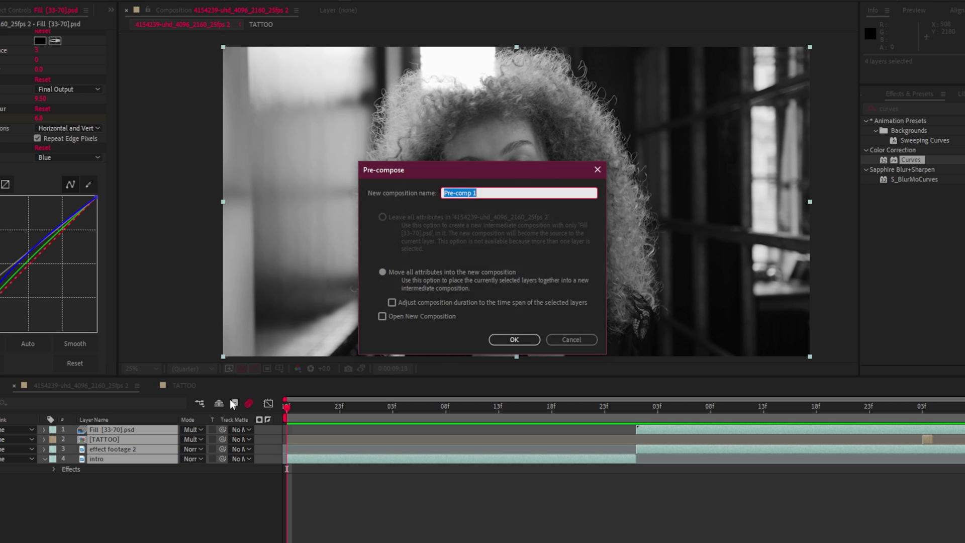
{"action": "type", "text": "FINAL"}
{"action": "key", "text": "Return"}
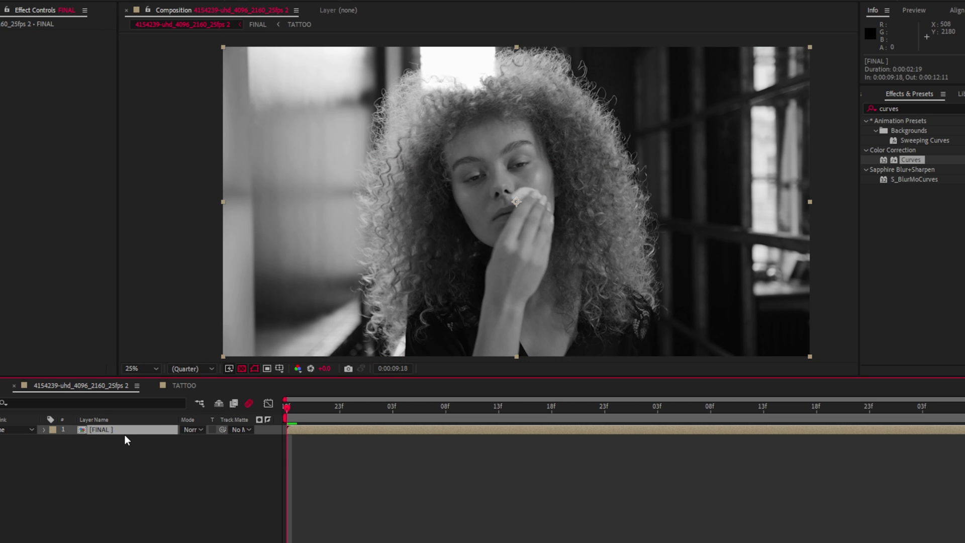
Step: Scale the FINAL layer up to 157% and play back the tighter framing
{"action": "left_click_drag", "start_coordinate": [217, 440], "coordinate": [245, 439]}
{"action": "scroll", "coordinate": [452, 249], "scroll_direction": "down", "scroll_amount": 1}
{"action": "scroll", "coordinate": [451, 249], "scroll_direction": "up", "scroll_amount": 1}
{"action": "key", "text": "space"}
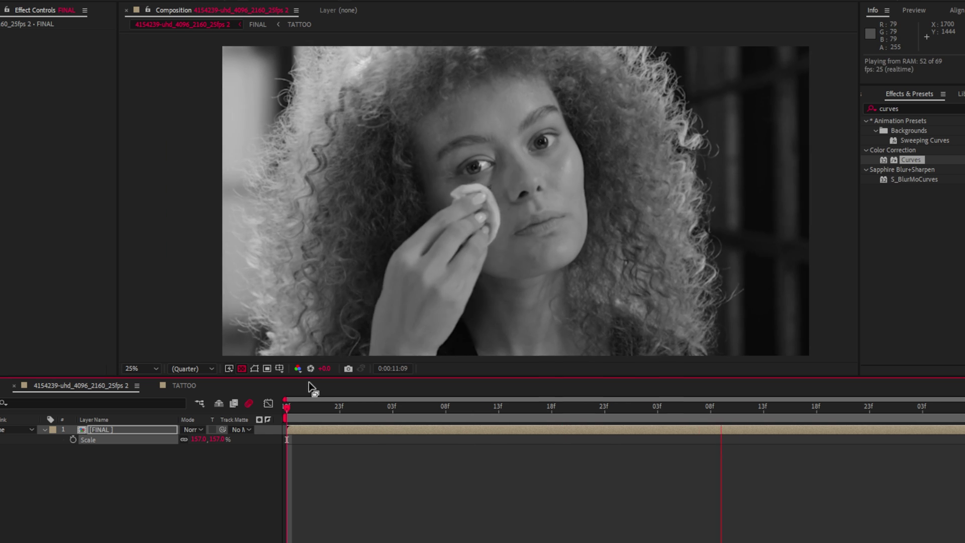
Step: Examine the tattoo reveal up close and at full frame around 0:00:11:13 in the enlarged FINAL layer
{"action": "scroll", "coordinate": [488, 285], "scroll_direction": "up", "scroll_amount": 2}
{"action": "left_click_drag", "start_coordinate": [681, 408], "coordinate": [764, 414]}
{"action": "scroll", "coordinate": [522, 275], "scroll_direction": "down", "scroll_amount": 2}
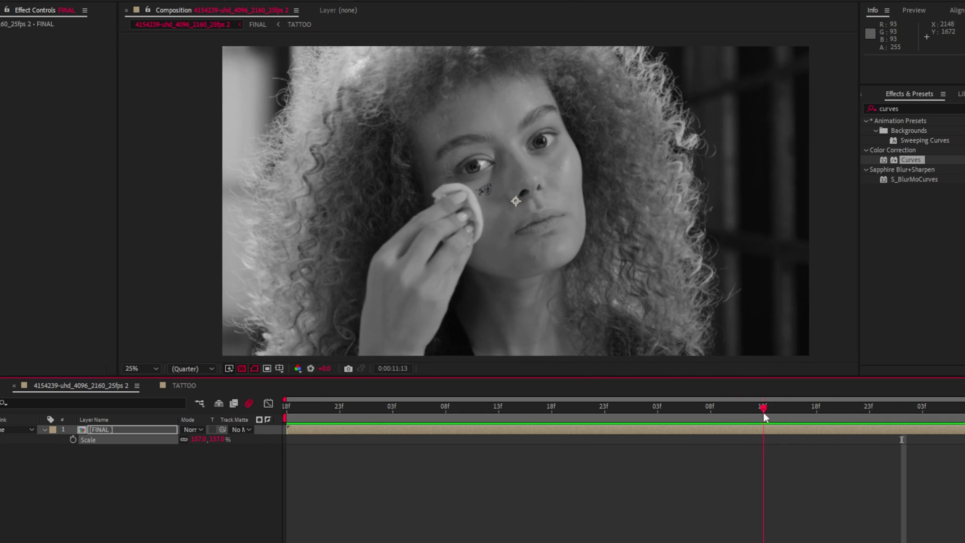
{"action": "scroll", "coordinate": [510, 280], "scroll_direction": "up", "scroll_amount": 2}
{"action": "left_click", "coordinate": [753, 421]}
{"action": "key", "text": "space"}
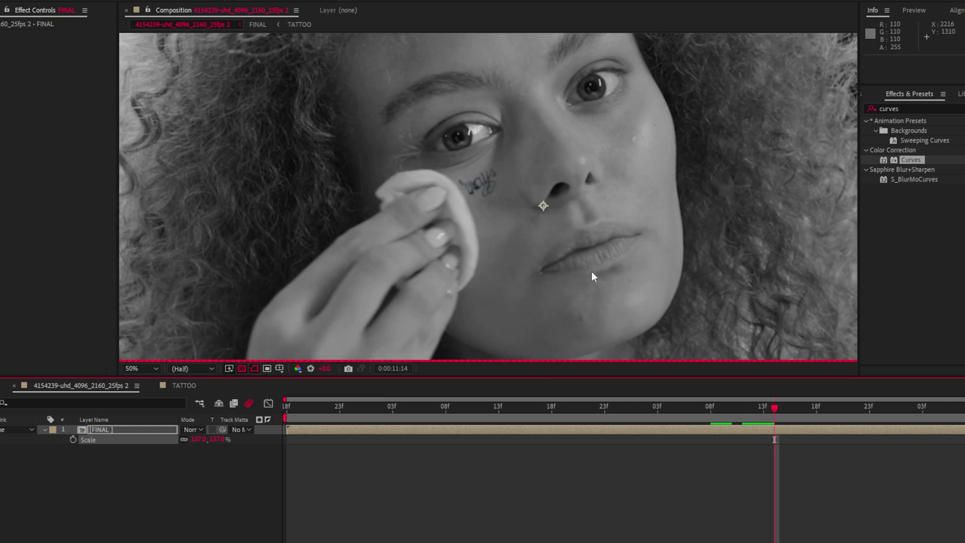
{"action": "scroll", "coordinate": [569, 297], "scroll_direction": "down", "scroll_amount": 4}
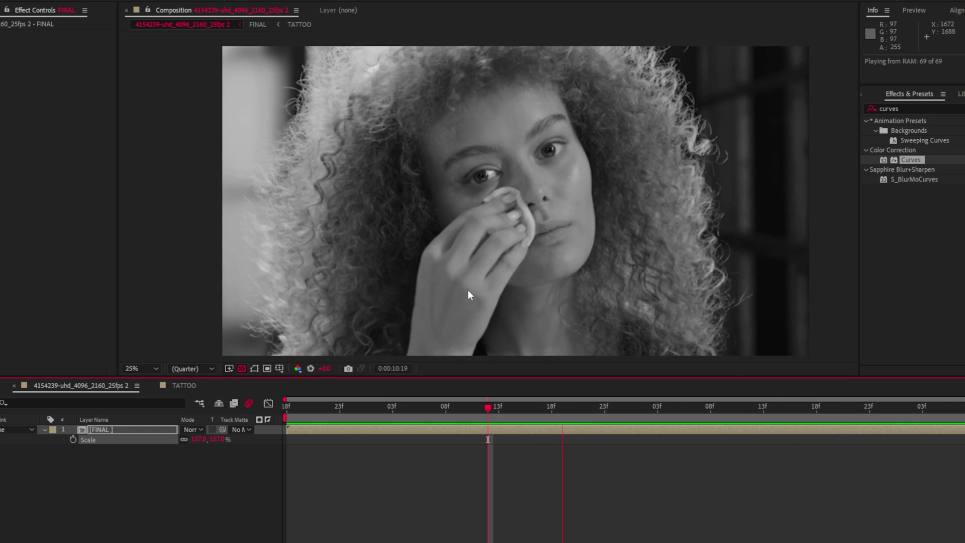
Step: Set the composition preview resolution to Full and play back the finished effect
{"action": "key", "text": "space"}
{"action": "left_click", "coordinate": [192, 368]}
{"action": "left_click", "coordinate": [181, 393]}
{"action": "key", "text": "space"}
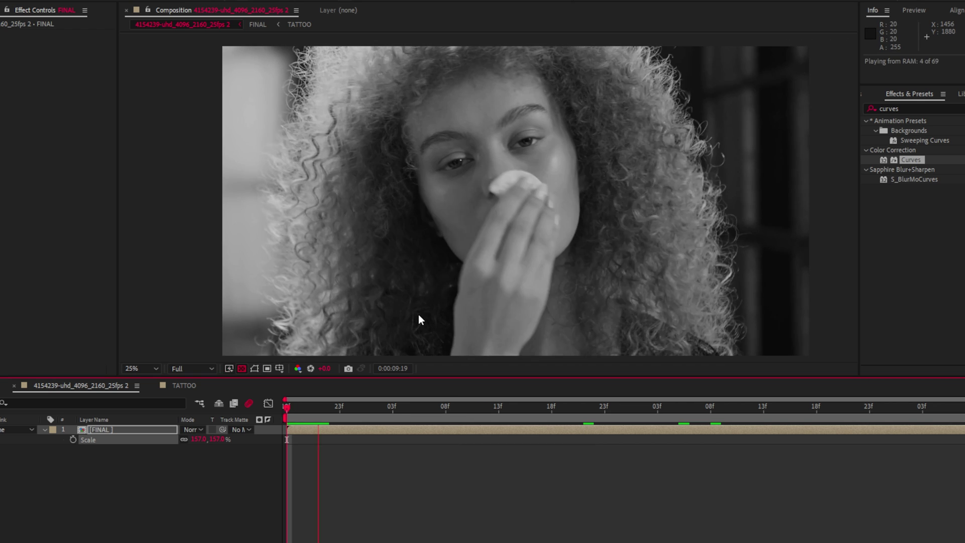